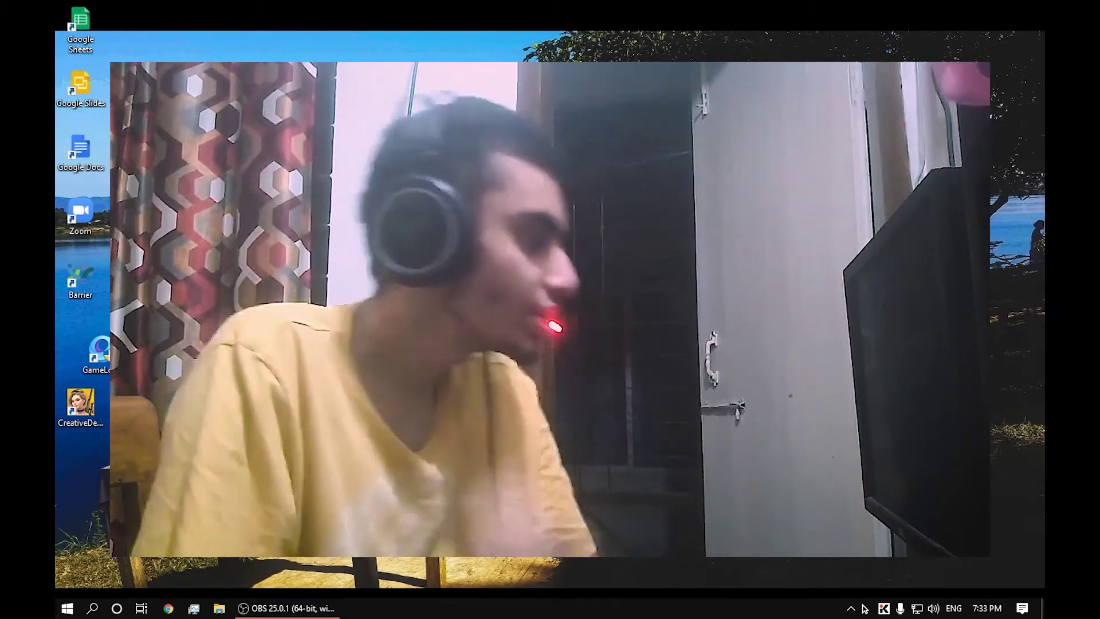
Step: Search for Photoshop from the desktop and launch Adobe Photoshop 2020
{"action": "key", "text": "super"}
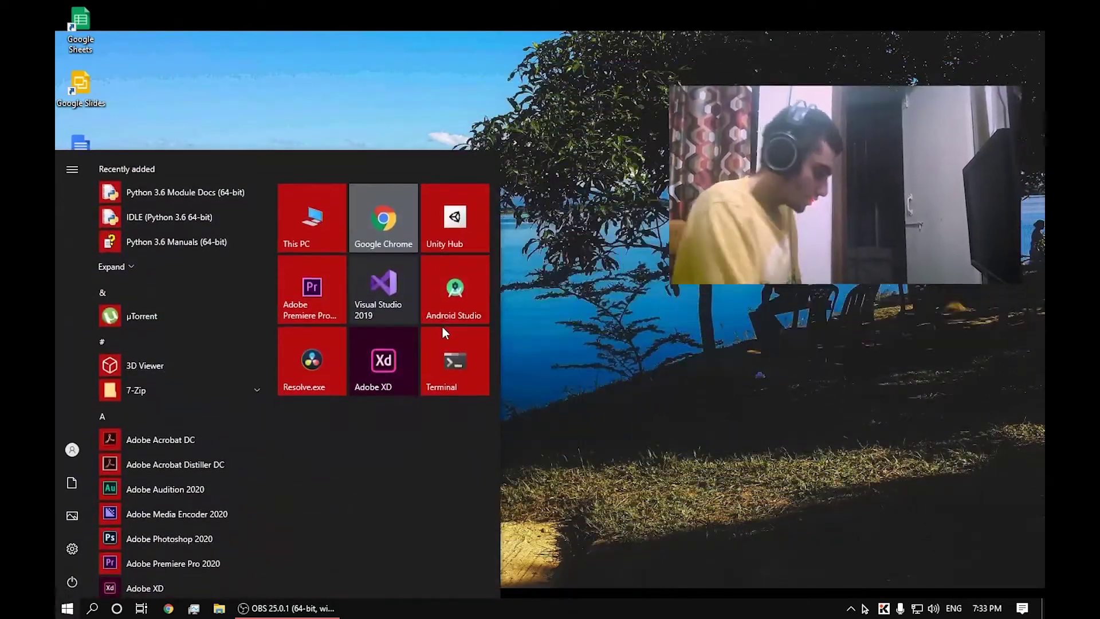
{"action": "type", "text": "h"}
{"action": "key", "text": "BackSpace"}
{"action": "type", "text": "pho"}
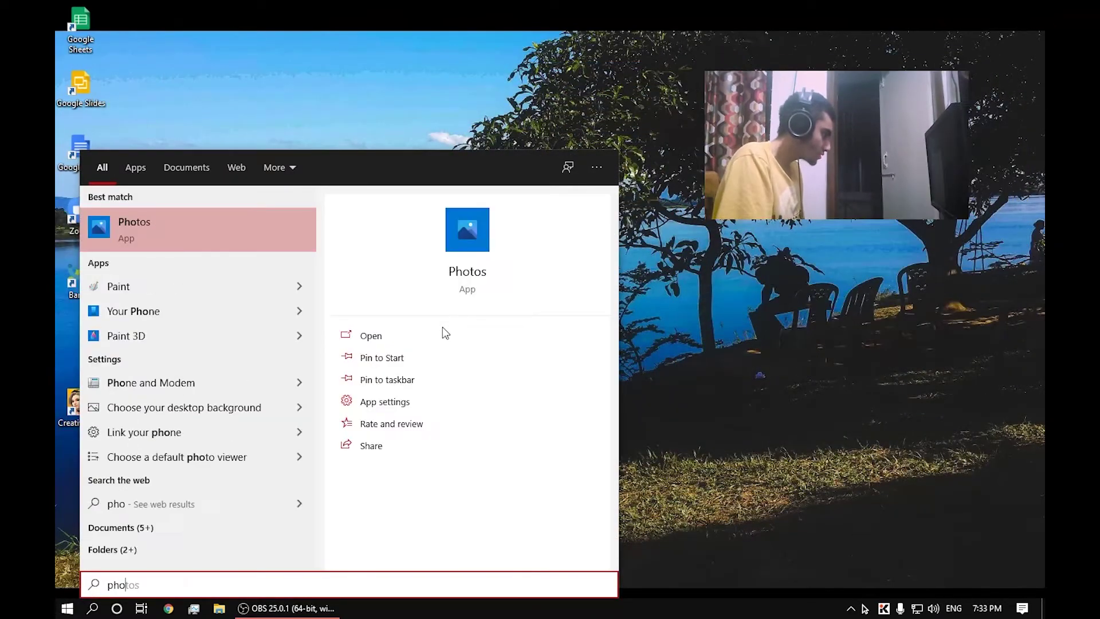
{"action": "key", "text": "Return"}
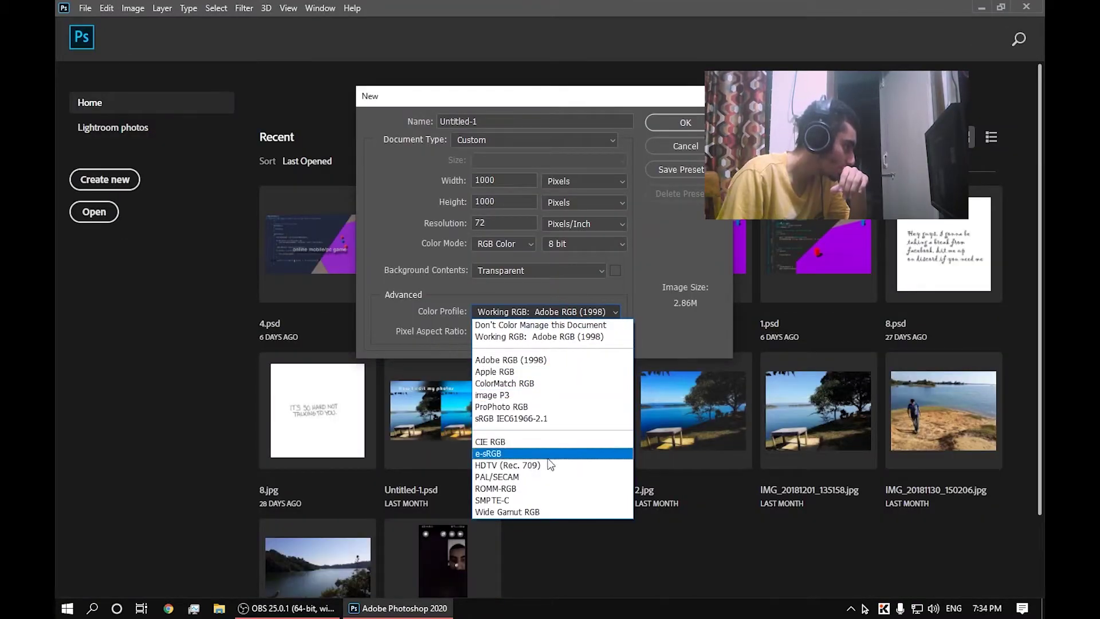
Step: Create a 1000 x 1000 pixel document at 72 pixels/inch with a transparent background and the ProPhoto RGB color profile
{"action": "left_click", "coordinate": [548, 406]}
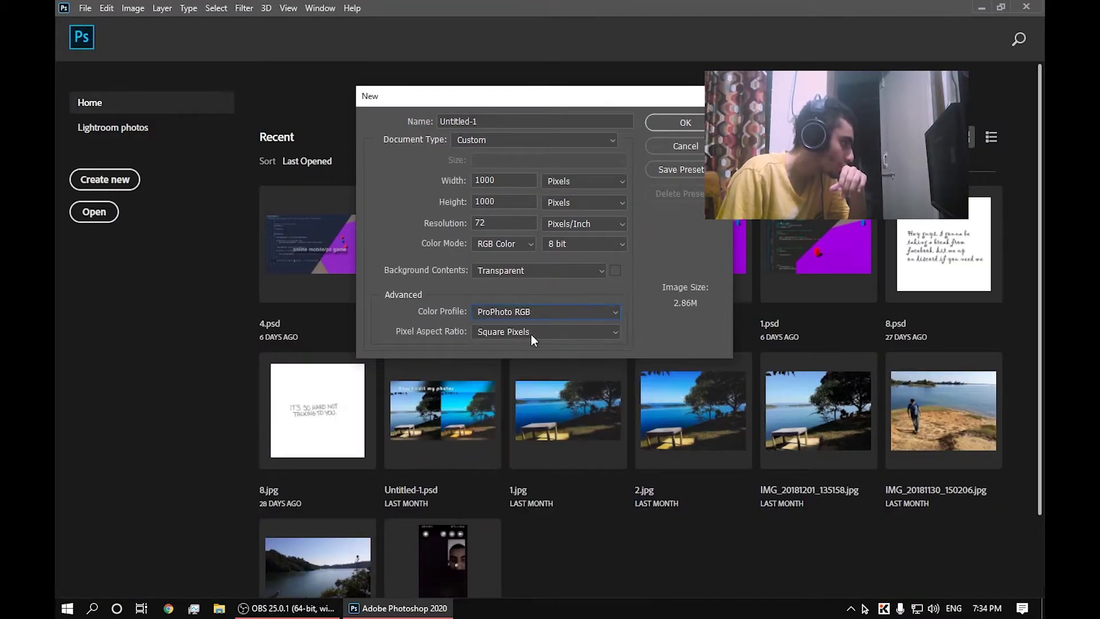
{"action": "left_click", "coordinate": [546, 312]}
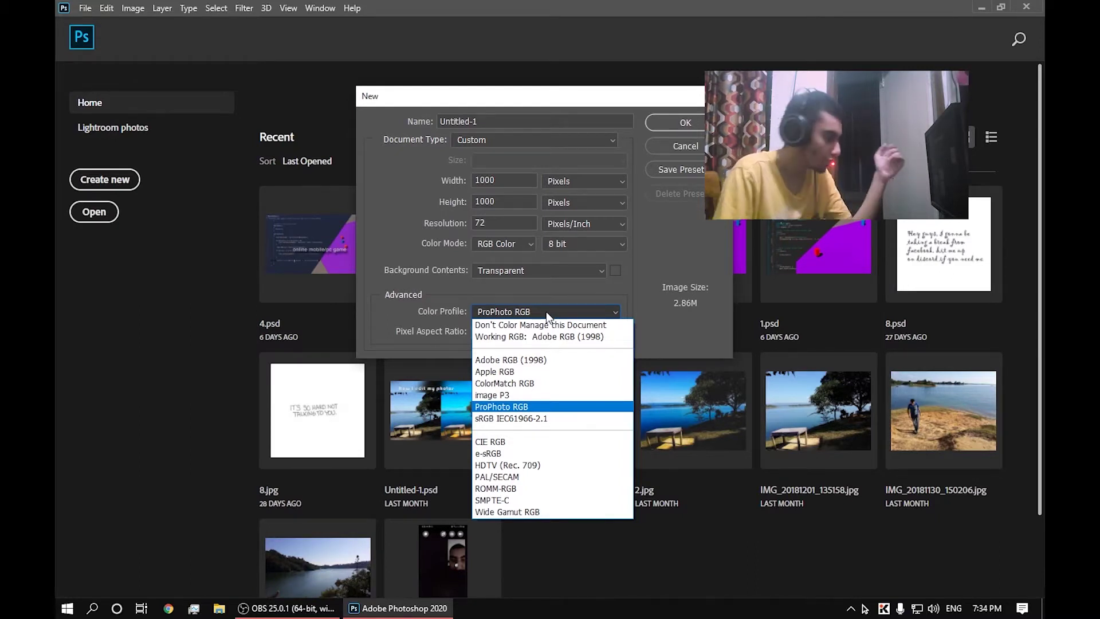
{"action": "left_click", "coordinate": [636, 269]}
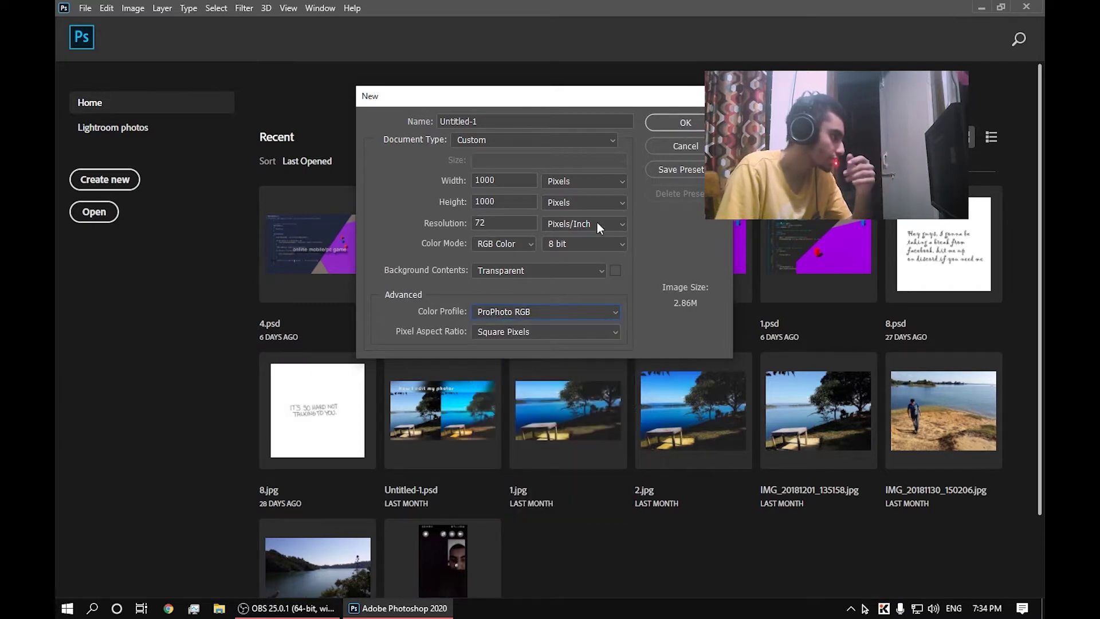
{"action": "left_click", "coordinate": [693, 125]}
Step: Open Messenger in Chrome and review the Ventus Watches reference image and the messages describing the logo request
{"action": "key", "text": "super+1"}
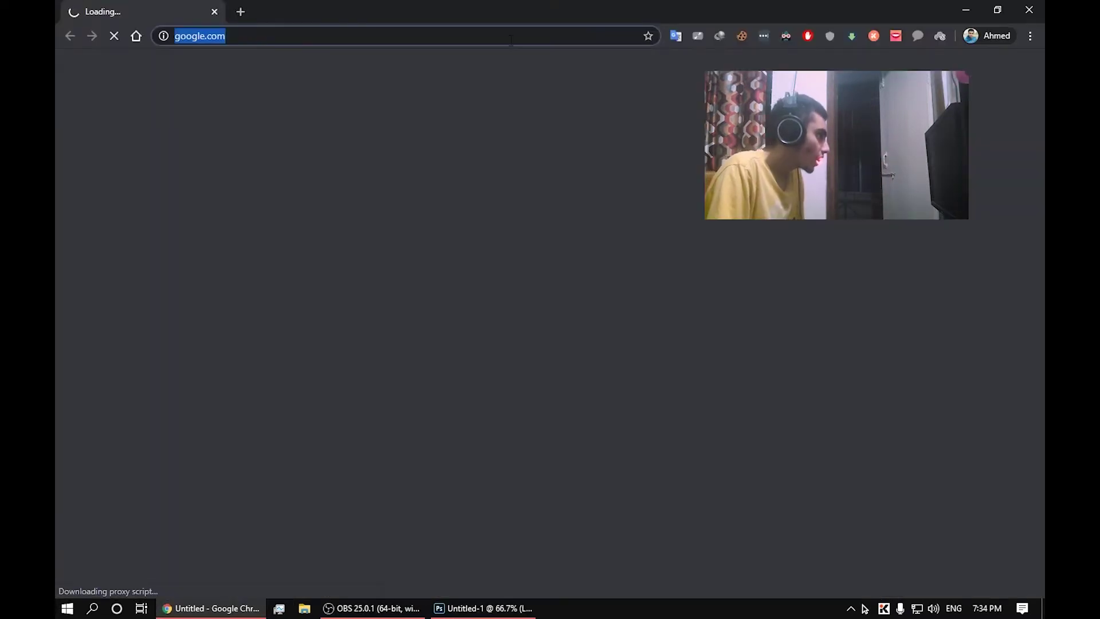
{"action": "type", "text": "messenger"}
{"action": "key", "text": "Return"}
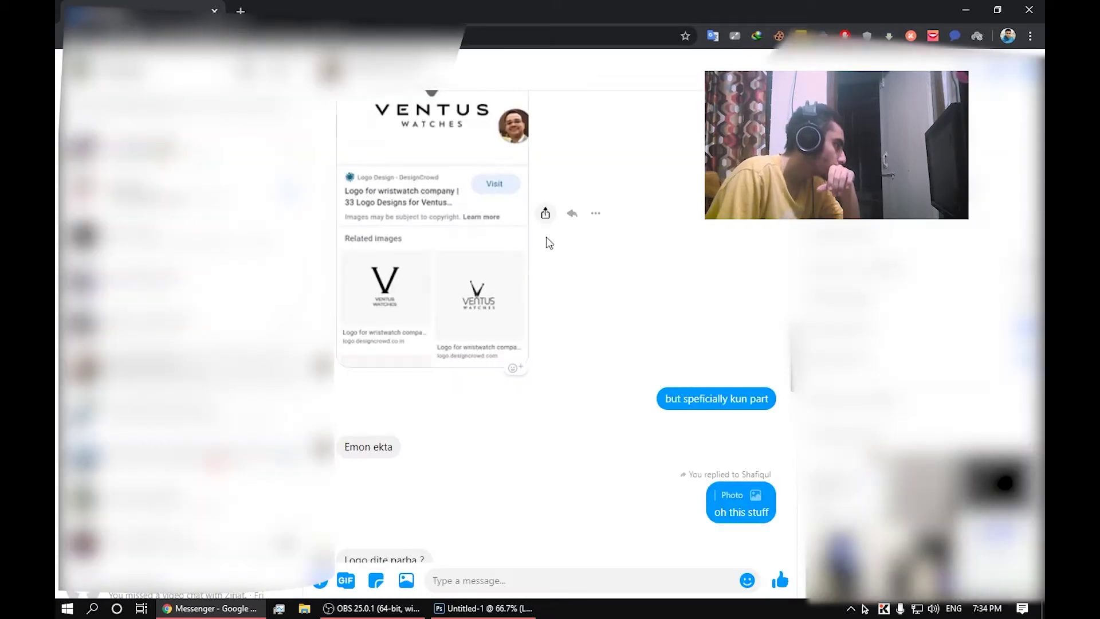
{"action": "scroll", "coordinate": [546, 236], "scroll_direction": "up", "scroll_amount": 2}
{"action": "left_click", "coordinate": [437, 254]}
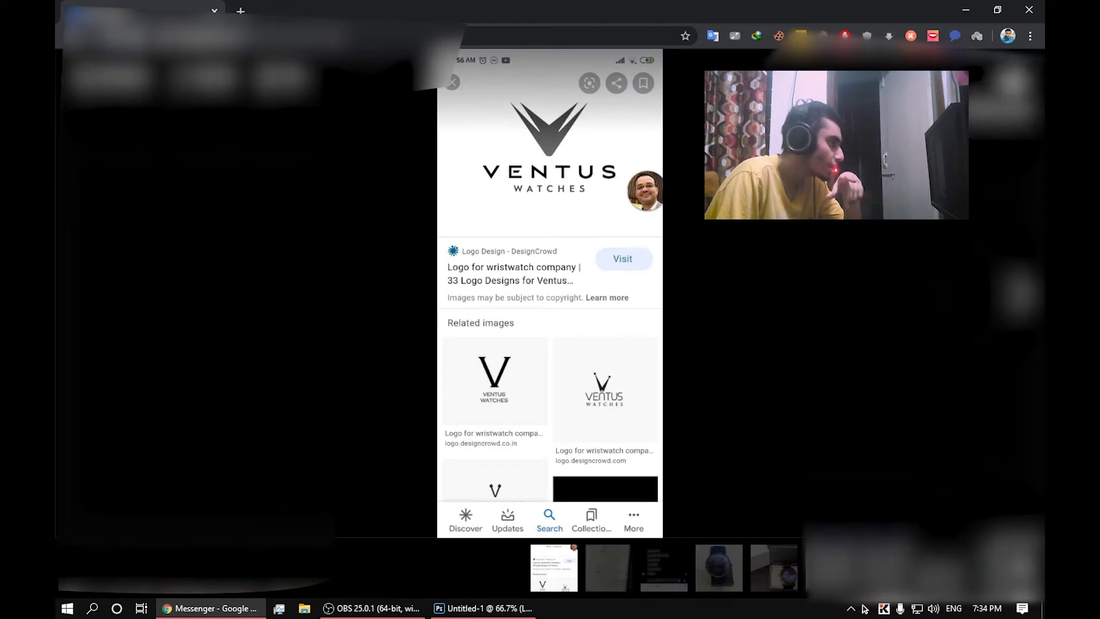
{"action": "key", "text": "Escape"}
{"action": "scroll", "coordinate": [581, 275], "scroll_direction": "down", "scroll_amount": 6}
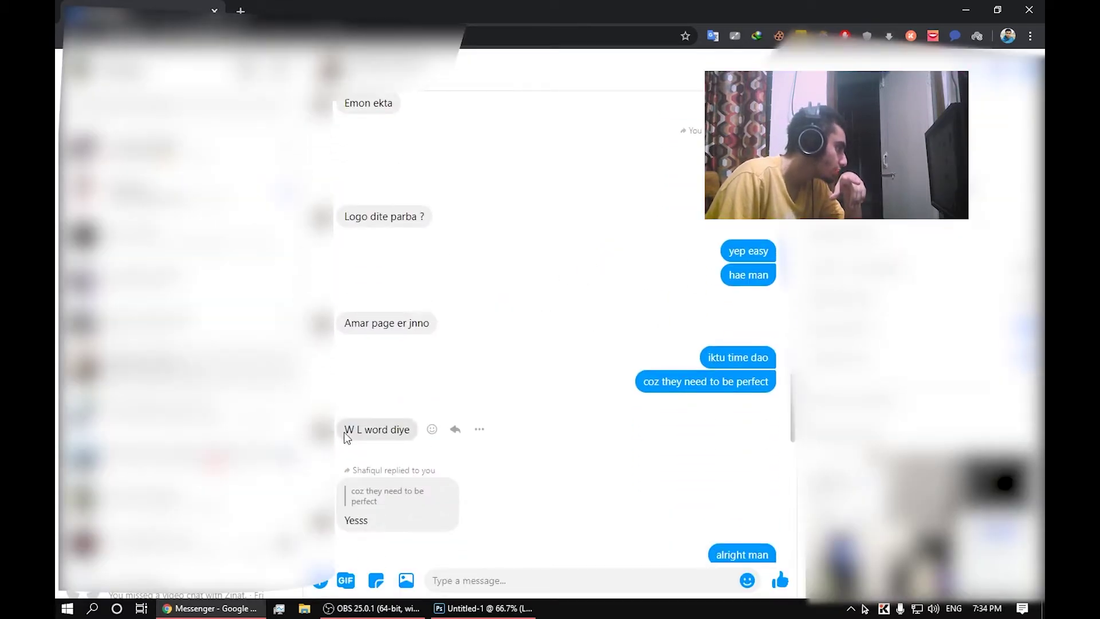
Step: Search Google for "logo wl" in a new browser tab
{"action": "left_click", "coordinate": [240, 10]}
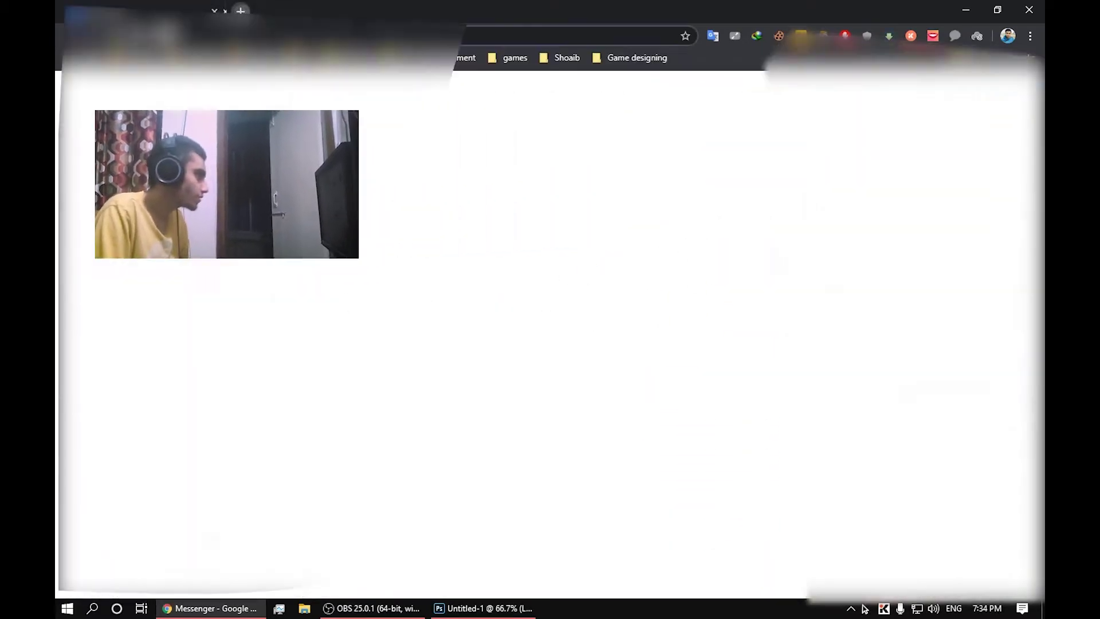
{"action": "type", "text": "logo wl"}
{"action": "key", "text": "Return"}
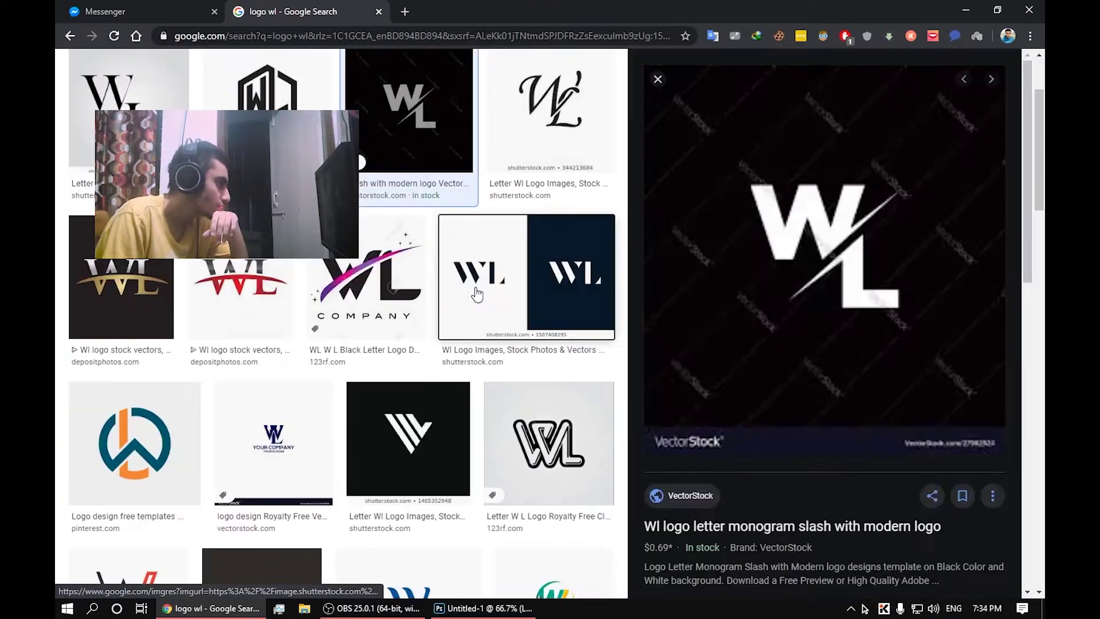
Step: Browse the WL logo image results and preview the two-tone and gold geometric designs for inspiration
{"action": "left_click", "coordinate": [474, 292]}
{"action": "scroll", "coordinate": [883, 181], "scroll_direction": "down", "scroll_amount": 2}
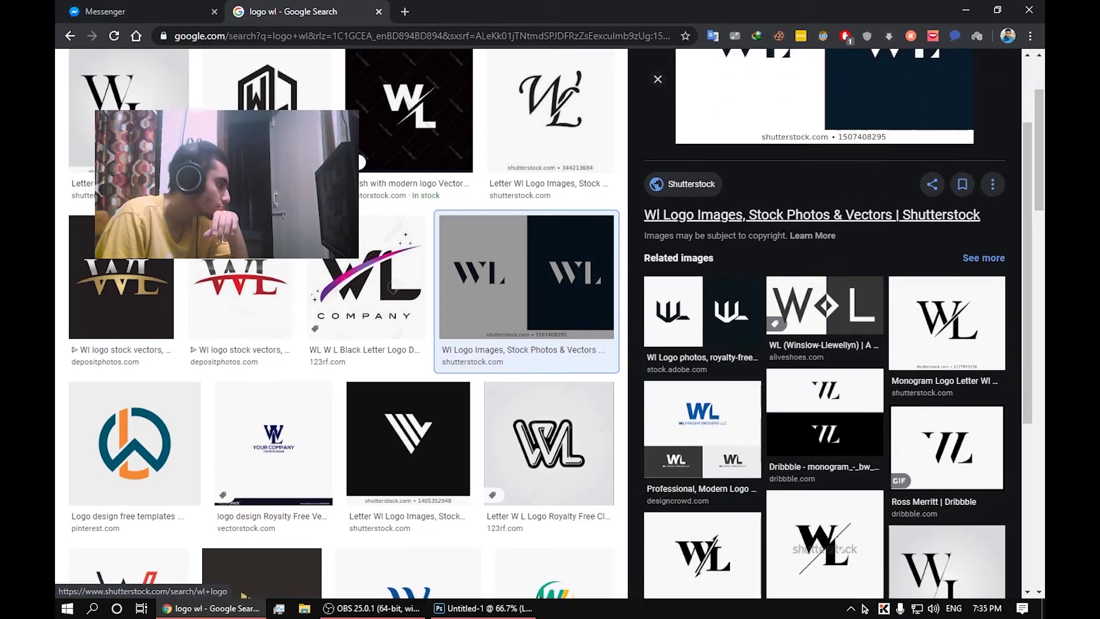
{"action": "scroll", "coordinate": [258, 344], "scroll_direction": "down", "scroll_amount": 7}
{"action": "left_click", "coordinate": [262, 241]}
{"action": "scroll", "coordinate": [197, 377], "scroll_direction": "down", "scroll_amount": 4}
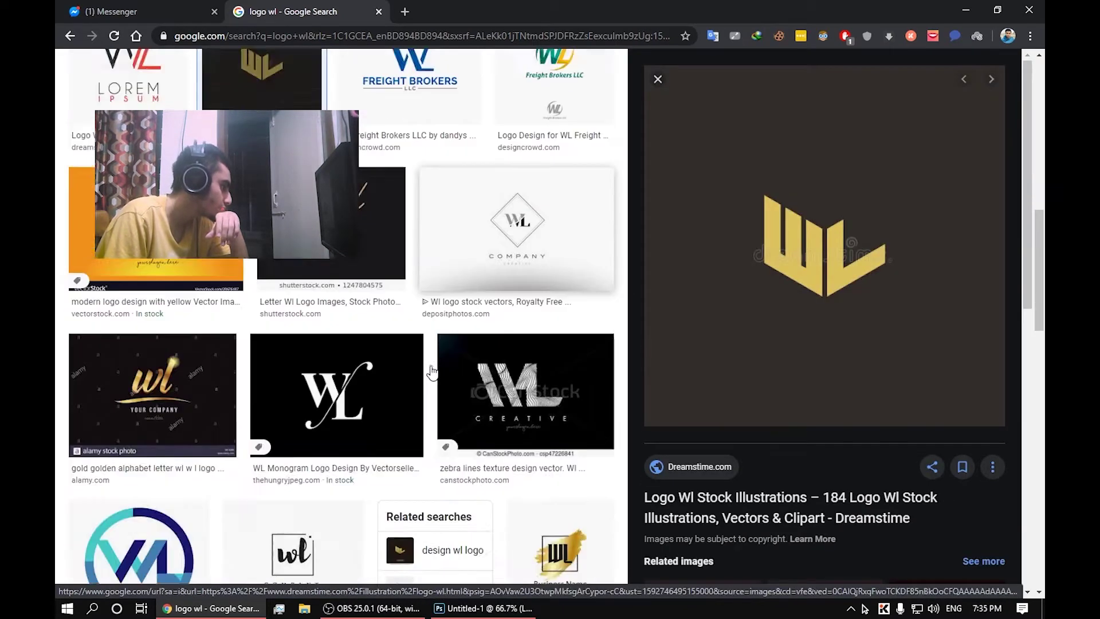
{"action": "scroll", "coordinate": [418, 325], "scroll_direction": "down", "scroll_amount": 5}
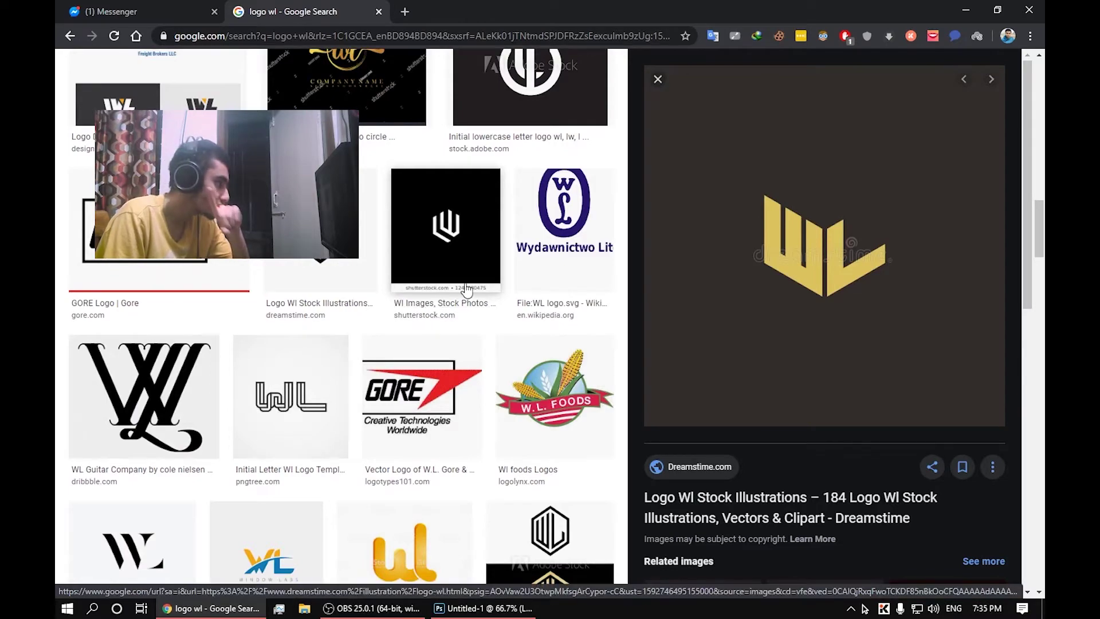
{"action": "scroll", "coordinate": [462, 288], "scroll_direction": "down", "scroll_amount": 12}
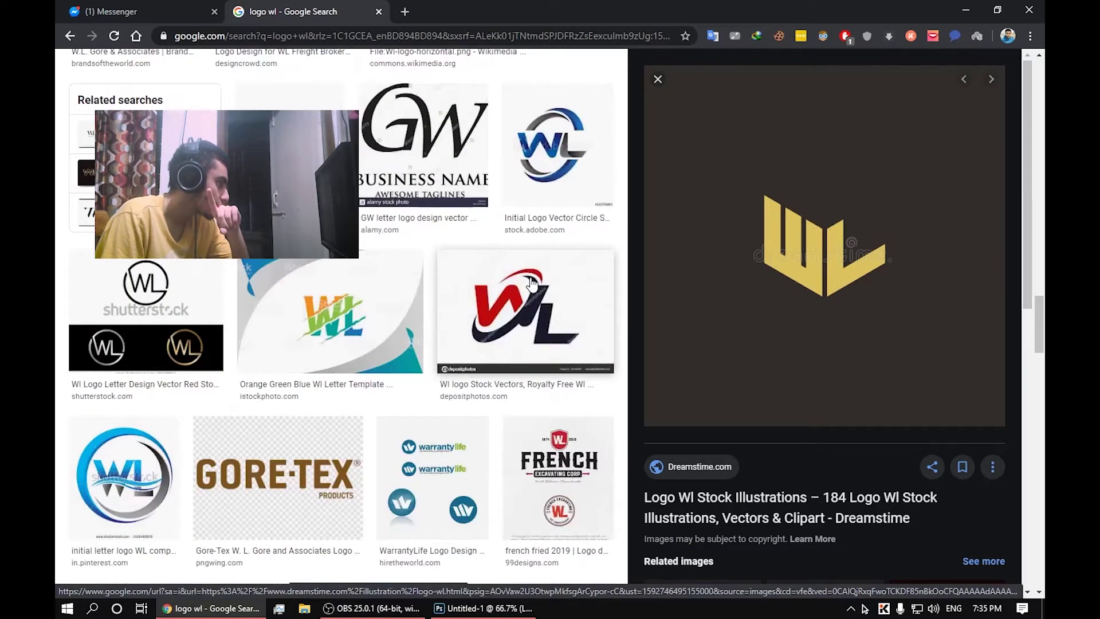
{"action": "scroll", "coordinate": [516, 282], "scroll_direction": "up", "scroll_amount": 20}
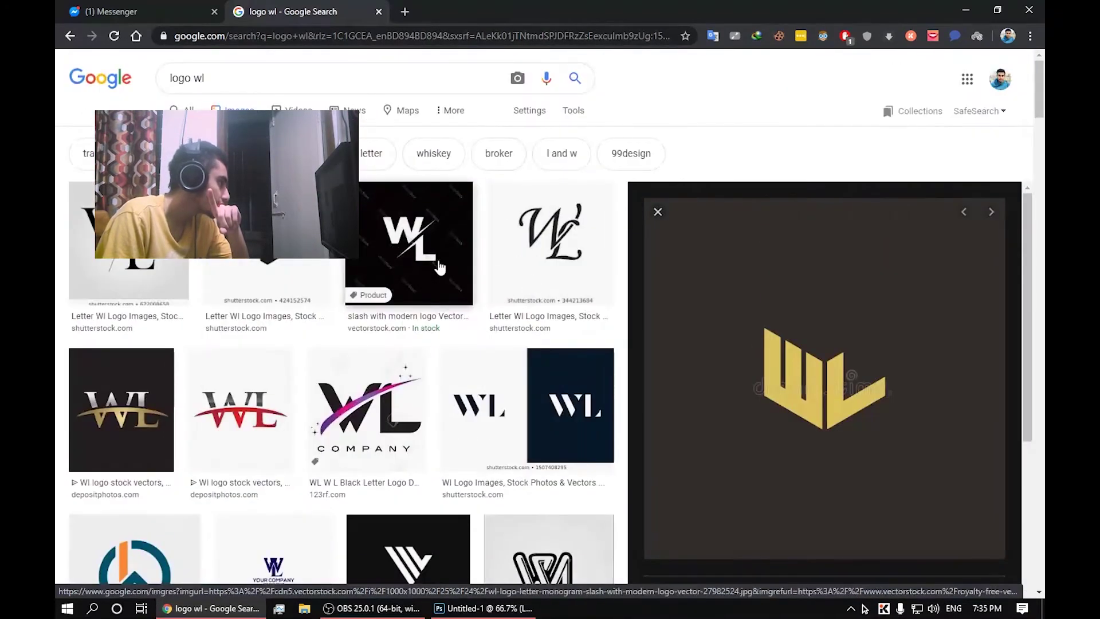
Step: Compare the slash-style WL monograms with the two-tone WL logo in the image previews
{"action": "left_click", "coordinate": [440, 266]}
{"action": "key", "text": "Left"}
{"action": "key", "text": "Left"}
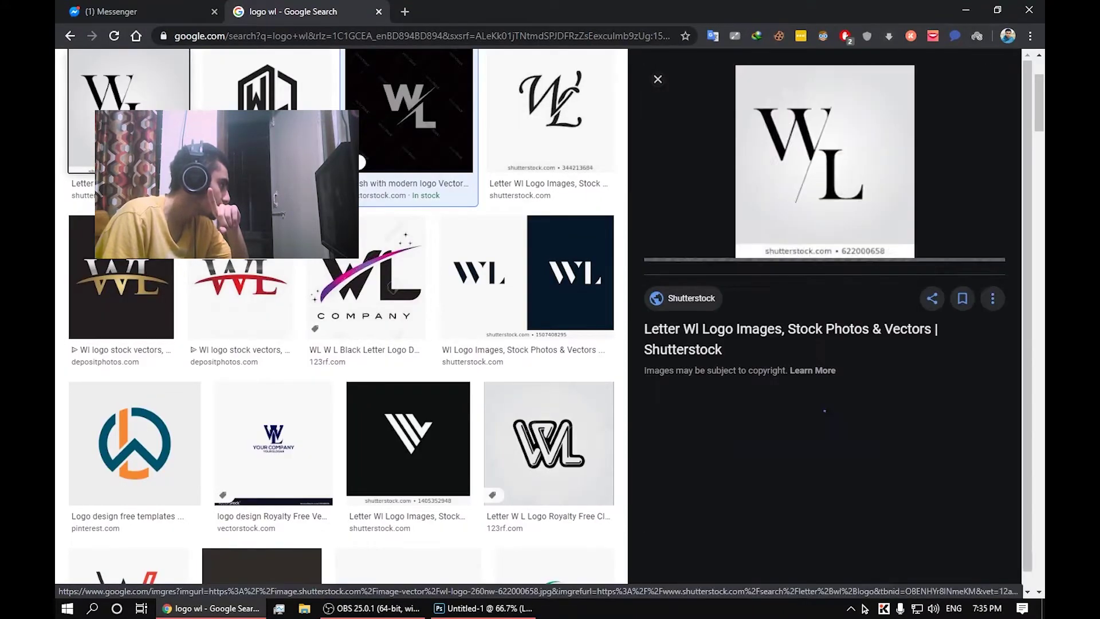
{"action": "left_click", "coordinate": [559, 315]}
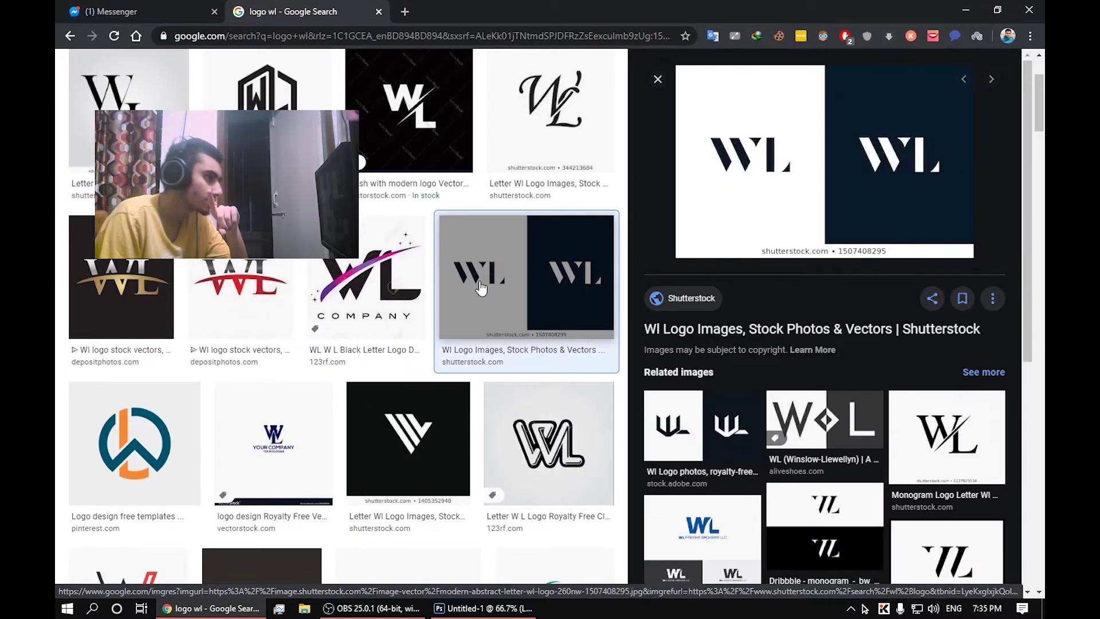
Step: From the Google results for "material blue colors" in Chrome, open the Color Tool, color system and Material Design Color Chart pages in separate tabs
{"action": "key", "text": "alt+Tab"}
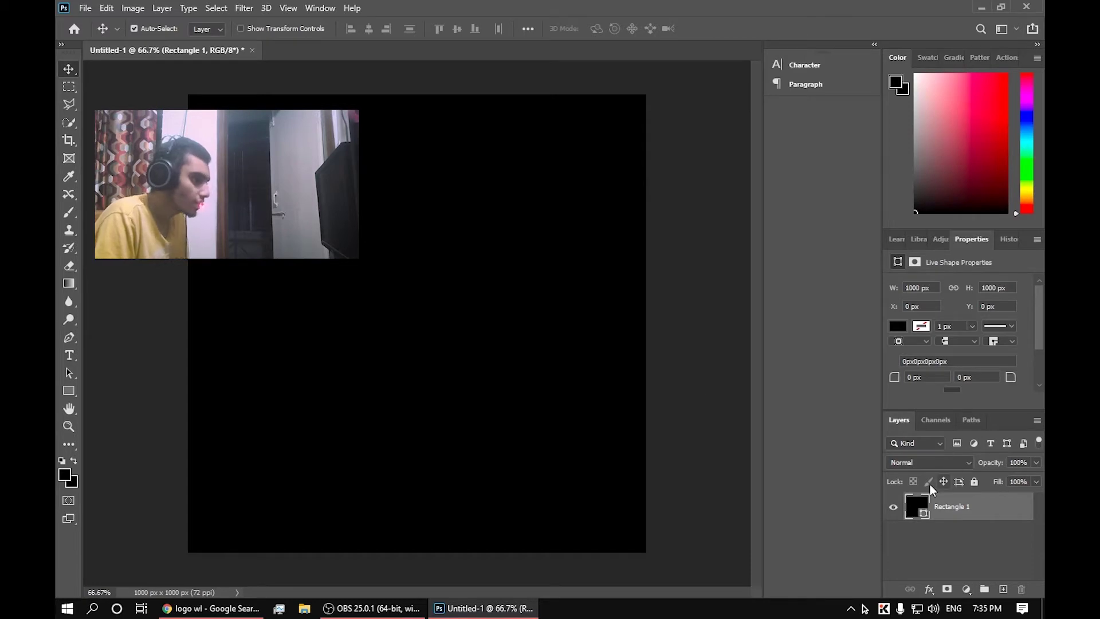
{"action": "key", "text": "alt+Tab"}
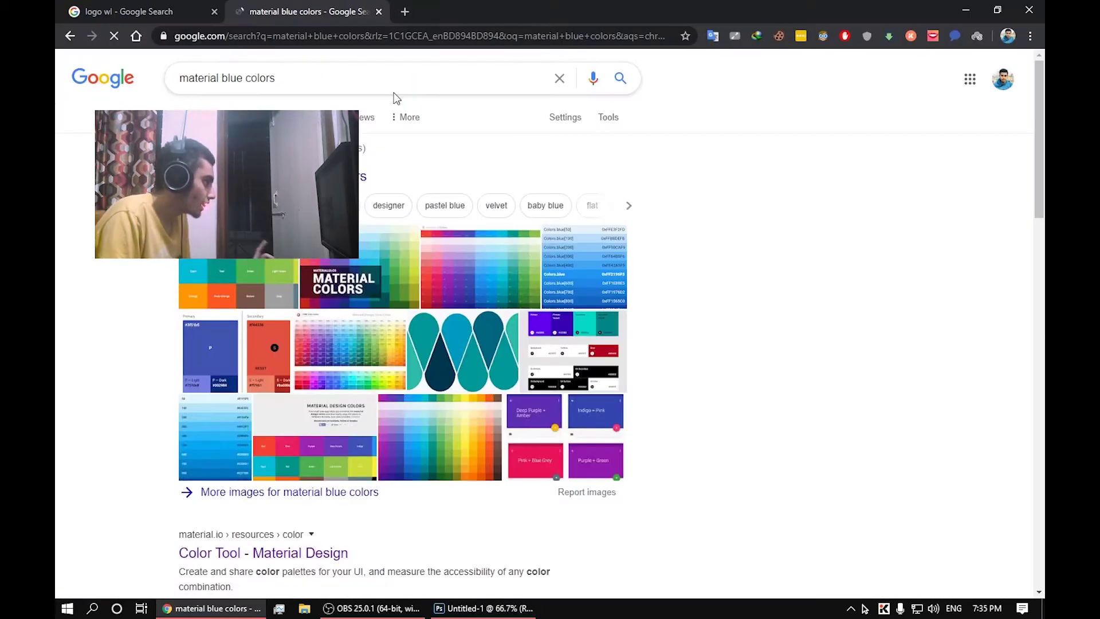
{"action": "scroll", "coordinate": [585, 172], "scroll_direction": "down", "scroll_amount": 5}
{"action": "scroll", "coordinate": [639, 159], "scroll_direction": "up", "scroll_amount": 6}
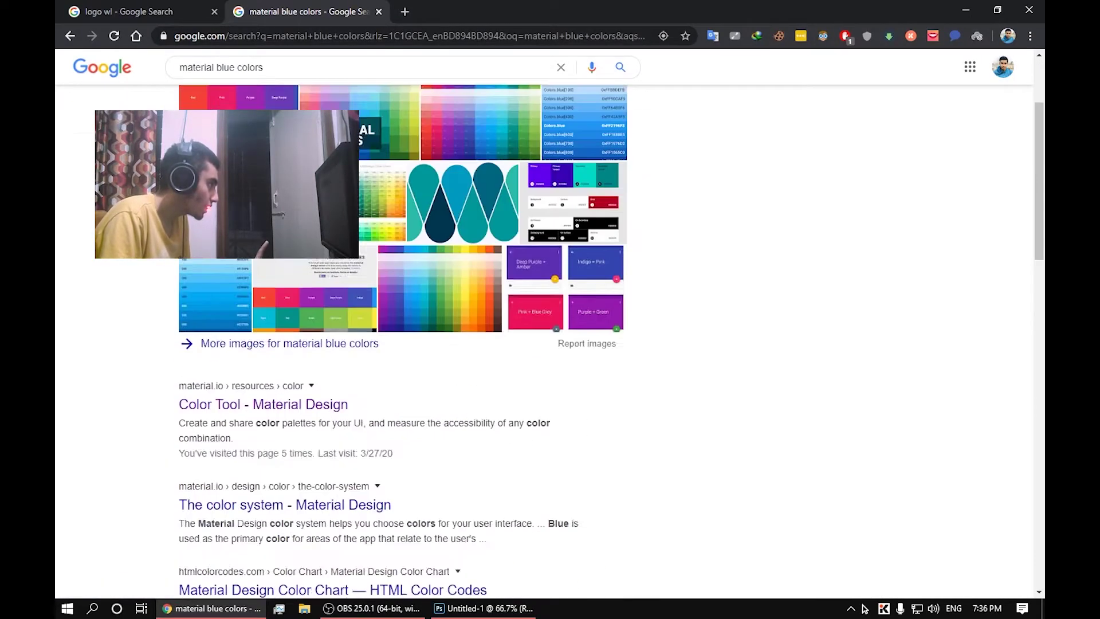
{"action": "double_click", "coordinate": [202, 84]}
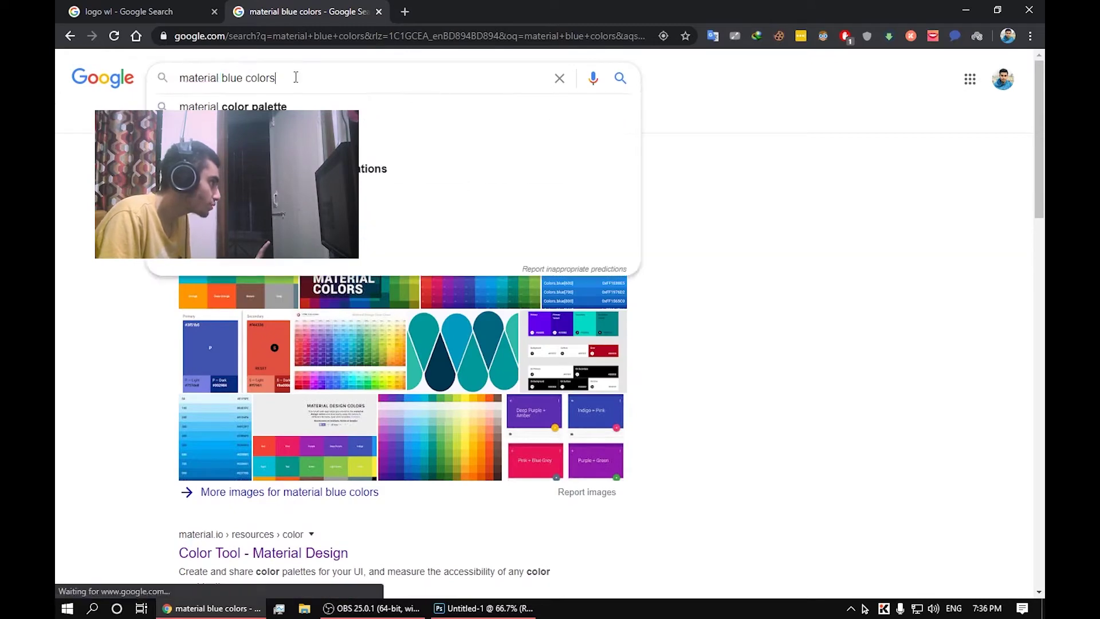
{"action": "scroll", "coordinate": [172, 258], "scroll_direction": "down", "scroll_amount": 5}
{"action": "middle_click", "coordinate": [263, 208]}
{"action": "middle_click", "coordinate": [285, 310]}
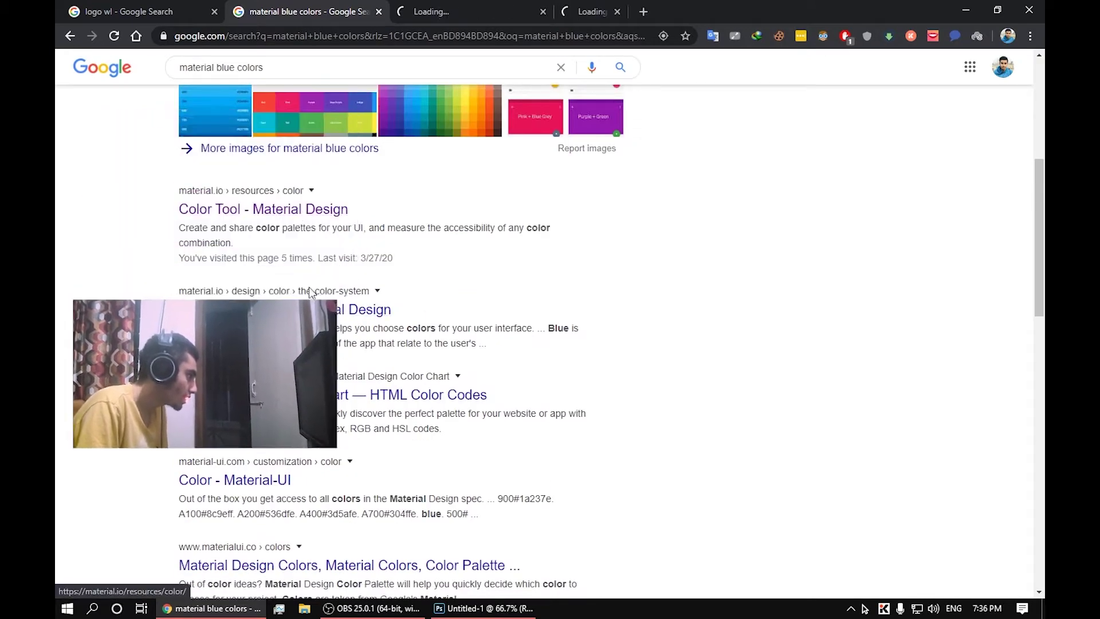
{"action": "middle_click", "coordinate": [333, 394]}
{"action": "left_click", "coordinate": [375, 10]}
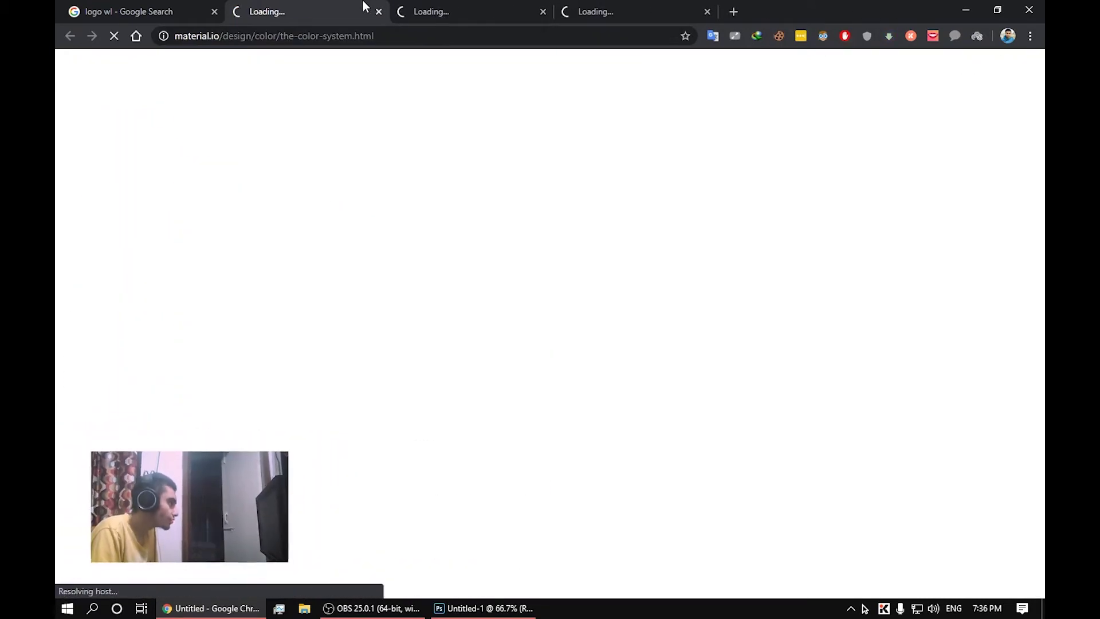
Step: Locate the dark indigo swatch on the Material Design Color Chart page and copy its hex code, 1A237E
{"action": "left_click", "coordinate": [452, 6]}
{"action": "left_click", "coordinate": [633, 6]}
{"action": "scroll", "coordinate": [520, 236], "scroll_direction": "down", "scroll_amount": 15}
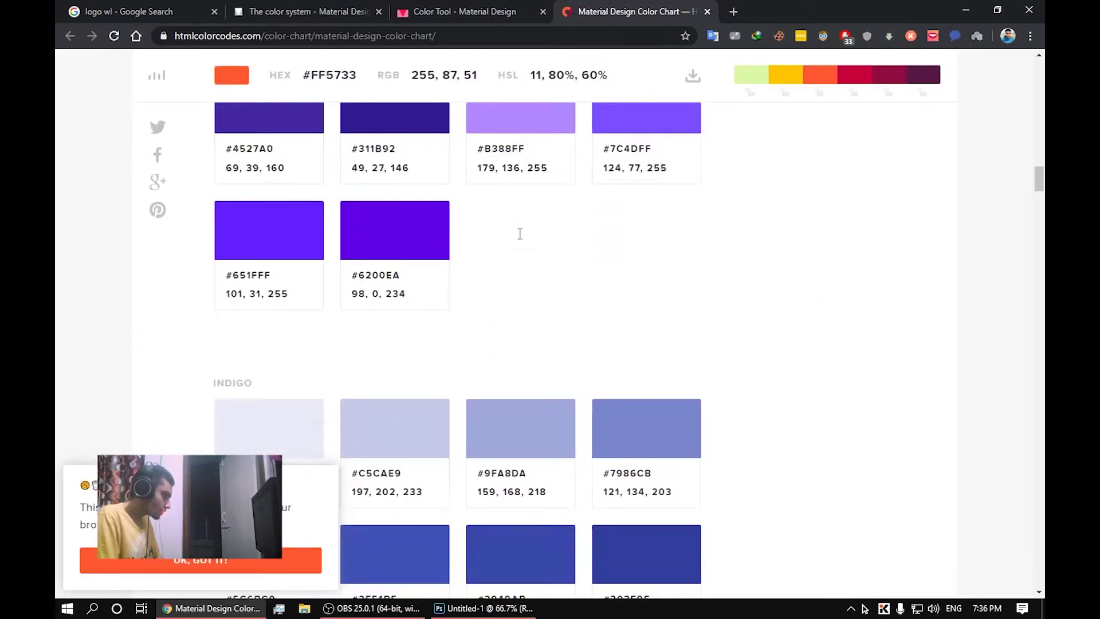
{"action": "scroll", "coordinate": [520, 235], "scroll_direction": "up", "scroll_amount": 3}
{"action": "double_click", "coordinate": [378, 328]}
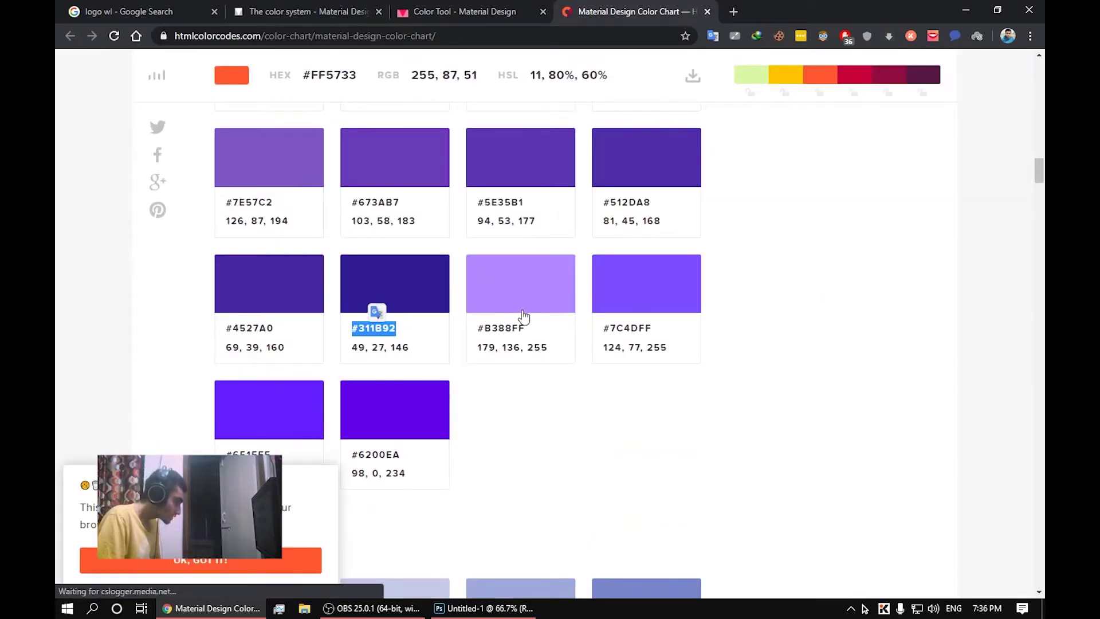
{"action": "scroll", "coordinate": [523, 316], "scroll_direction": "down", "scroll_amount": 10}
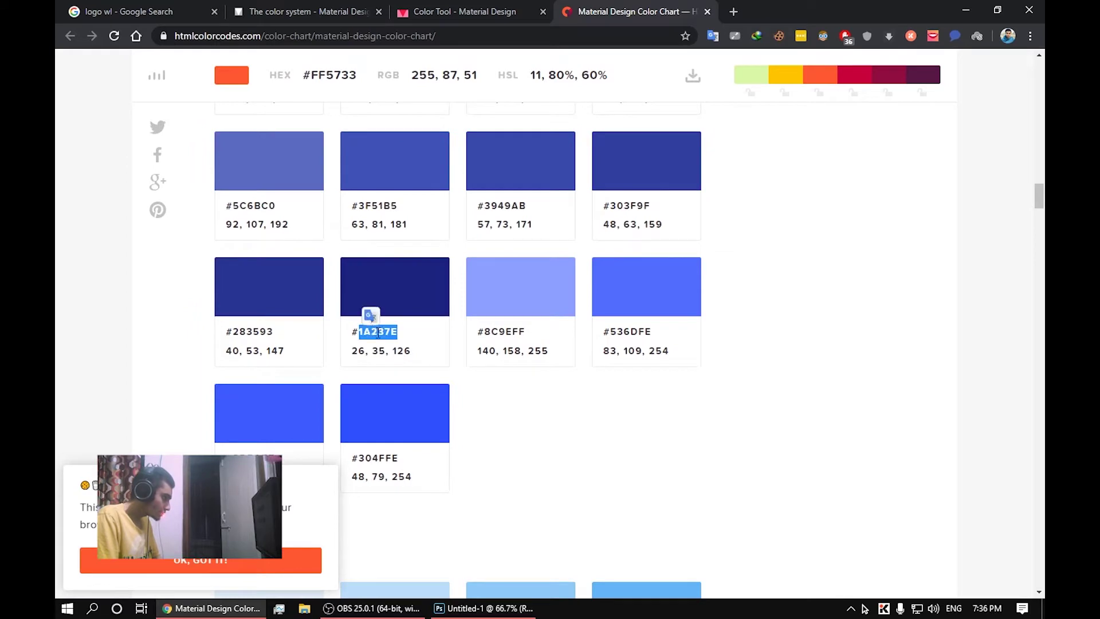
Step: Switch to Photoshop and set the fill of the canvas-sized rectangle to hex color 1A237E
{"action": "key", "text": "alt+Tab"}
{"action": "left_click", "coordinate": [898, 326]}
{"action": "left_click", "coordinate": [1027, 352]}
{"action": "type", "text": "1A237E"}
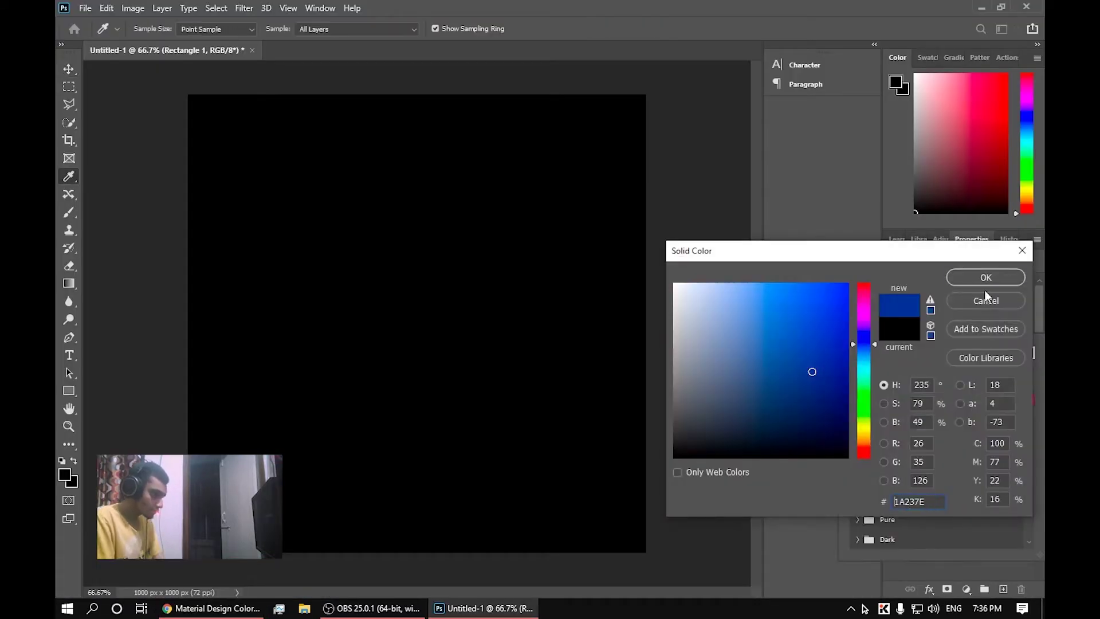
{"action": "key", "text": "Return"}
{"action": "left_click", "coordinate": [1027, 352]}
{"action": "key", "text": "ctrl+v"}
{"action": "key", "text": "Return"}
{"action": "left_click", "coordinate": [1027, 352]}
{"action": "key", "text": "ctrl+v"}
{"action": "key", "text": "Return"}
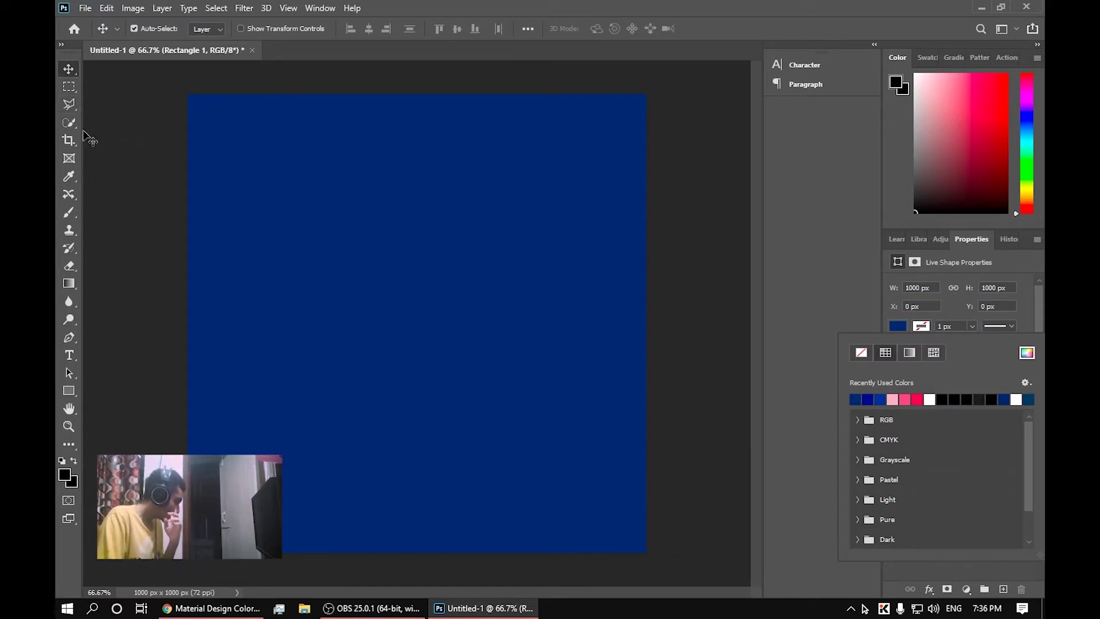
{"action": "left_click", "coordinate": [262, 261]}
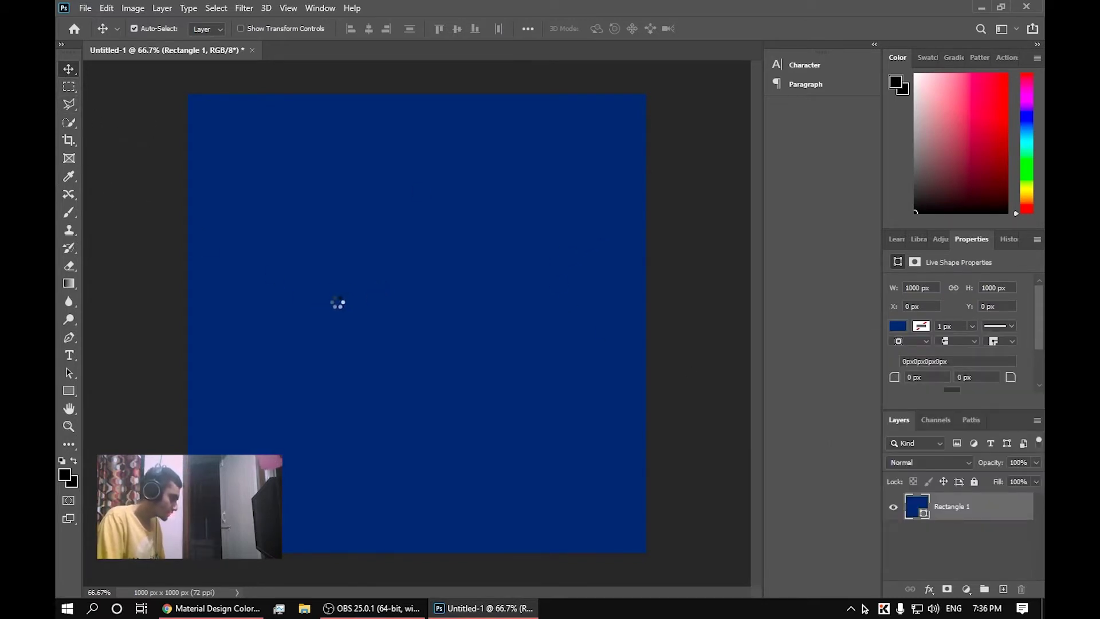
Step: Add the text "WL" on the blue background and pick a font for it
{"action": "key", "text": "t"}
{"action": "left_click", "coordinate": [316, 314]}
{"action": "type", "text": "WL"}
{"action": "left_click", "coordinate": [253, 28]}
{"action": "scroll", "coordinate": [302, 401], "scroll_direction": "down", "scroll_amount": 15}
{"action": "left_click", "coordinate": [302, 386]}
Step: Try other fonts on the WL text, checking the WL logo references in Chrome for comparison, and apply the choice
{"action": "left_click", "coordinate": [253, 29]}
{"action": "left_click_drag", "start_coordinate": [605, 322], "coordinate": [419, 322]}
{"action": "scroll", "coordinate": [287, 509], "scroll_direction": "down", "scroll_amount": 15}
{"action": "left_click", "coordinate": [212, 609]}
{"action": "left_click", "coordinate": [527, 368]}
{"action": "left_click", "coordinate": [485, 609]}
{"action": "left_click", "coordinate": [253, 29]}
{"action": "scroll", "coordinate": [304, 417], "scroll_direction": "down", "scroll_amount": 15}
{"action": "left_click", "coordinate": [711, 29]}
Step: Enlarge the WL text to 250 pt and move it to the centre of the canvas
{"action": "key", "text": "t"}
{"action": "double_click", "coordinate": [418, 322]}
{"action": "left_click_drag", "start_coordinate": [376, 29], "coordinate": [690, 21]}
{"action": "left_click", "coordinate": [711, 29]}
{"action": "key", "text": "v"}
{"action": "left_click_drag", "start_coordinate": [447, 313], "coordinate": [386, 338]}
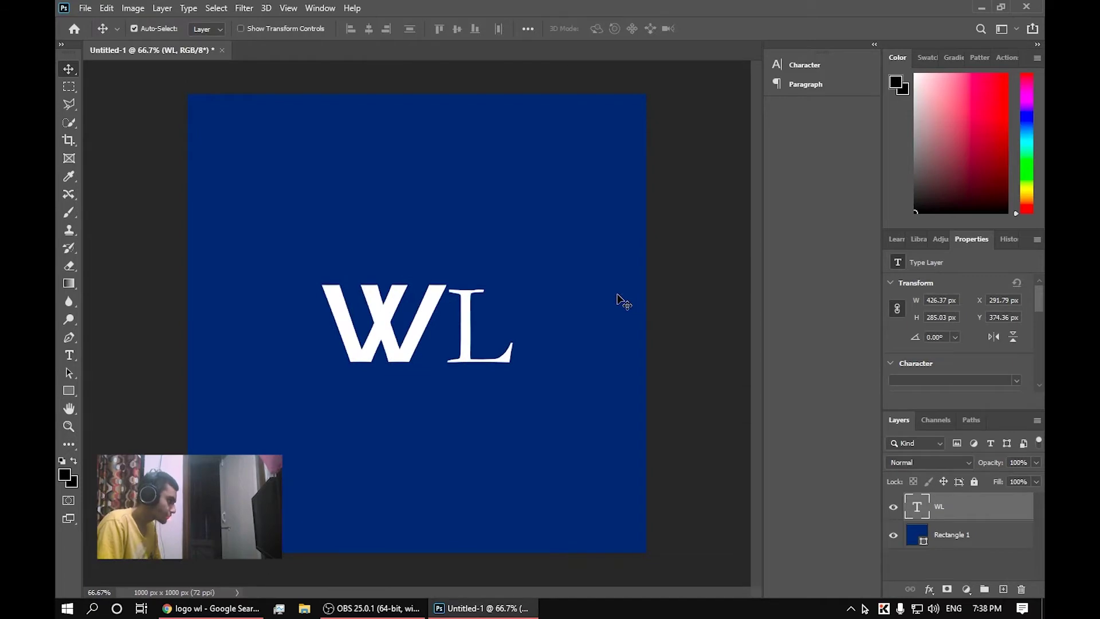
Step: Select only the letter L in the WL text and change its font to Arial Bold
{"action": "key", "text": "t"}
{"action": "left_click", "coordinate": [491, 332]}
{"action": "key", "text": "shift+Right"}
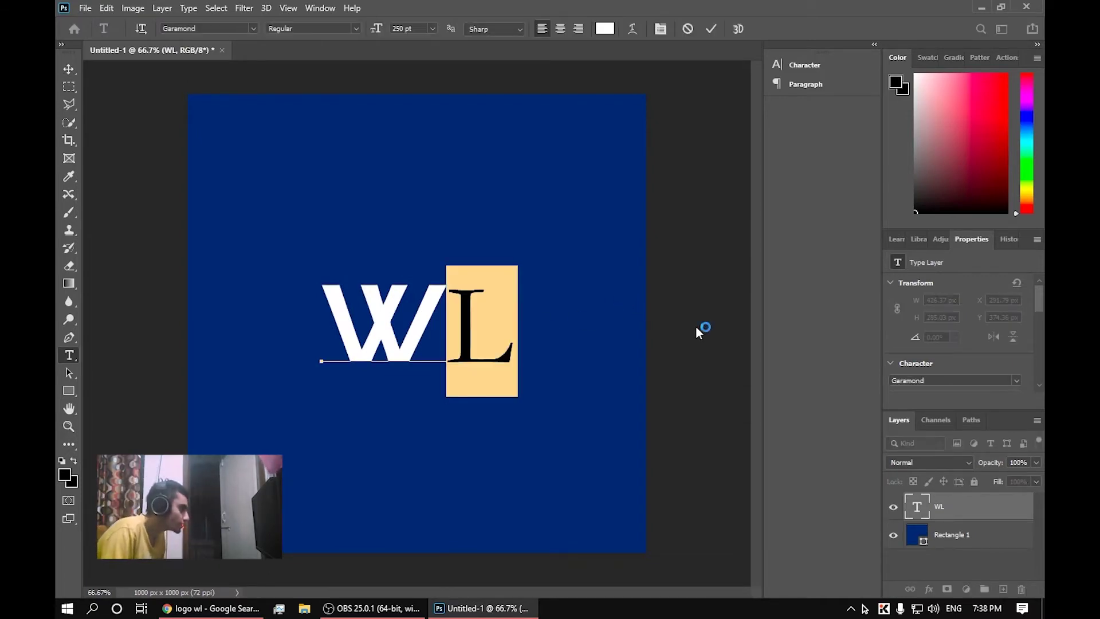
{"action": "left_click", "coordinate": [253, 29]}
{"action": "left_click", "coordinate": [212, 608]}
{"action": "left_click", "coordinate": [485, 608]}
{"action": "left_click", "coordinate": [206, 29]}
{"action": "type", "text": "Arial"}
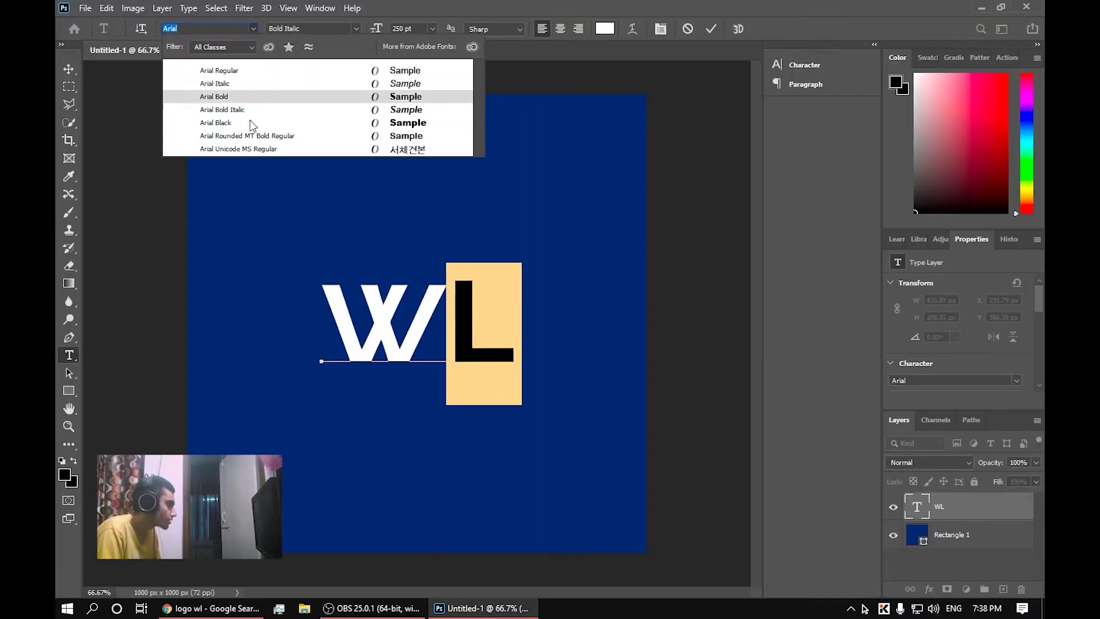
{"action": "key", "text": "Return"}
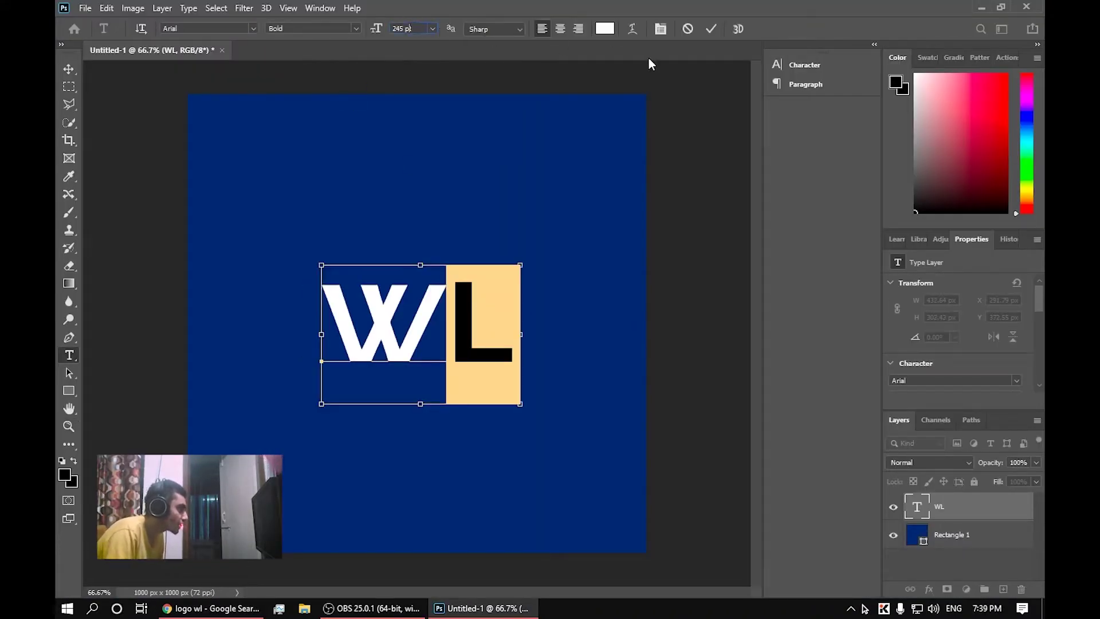
Step: Check the WL reference in Chrome, and split the L out of the WL text into its own text layer
{"action": "key", "text": "alt+Tab"}
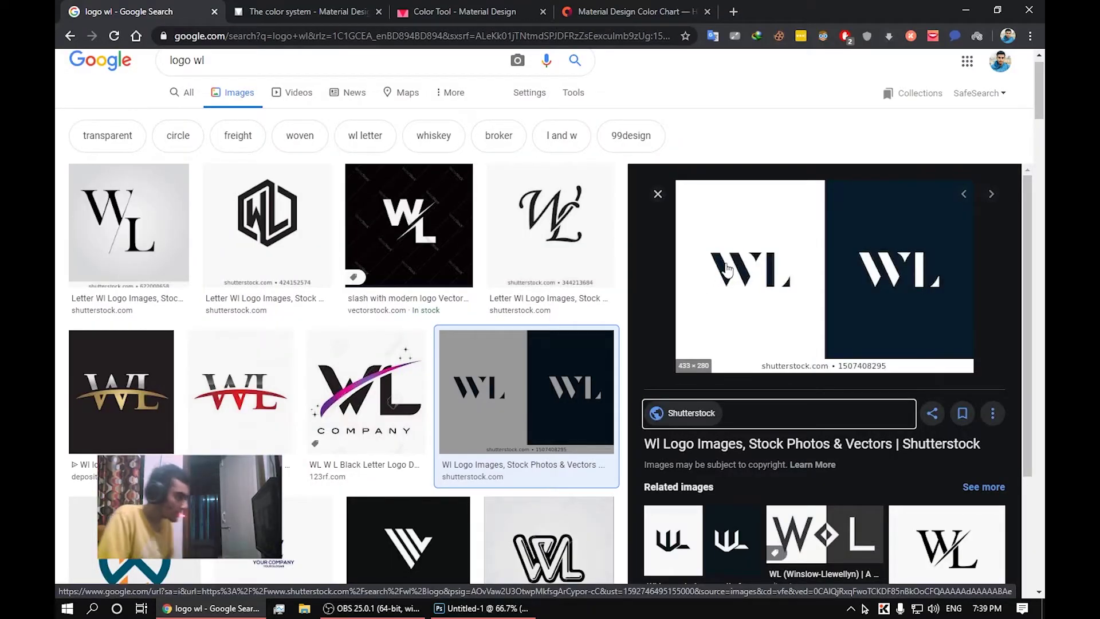
{"action": "key", "text": "alt+Tab"}
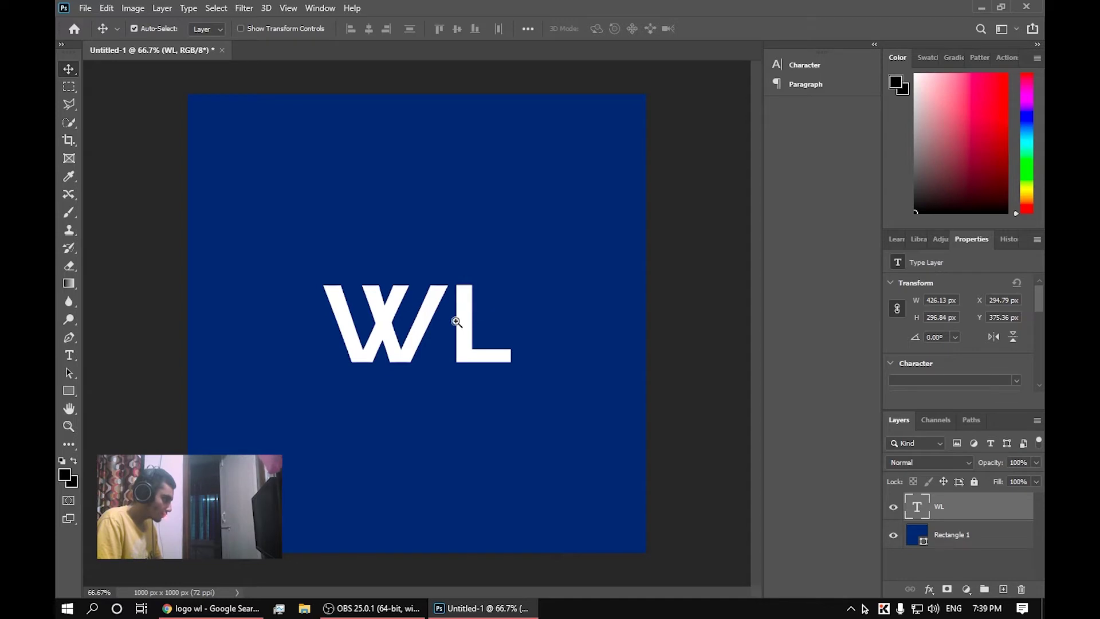
{"action": "left_click_drag", "start_coordinate": [455, 319], "coordinate": [512, 321]}
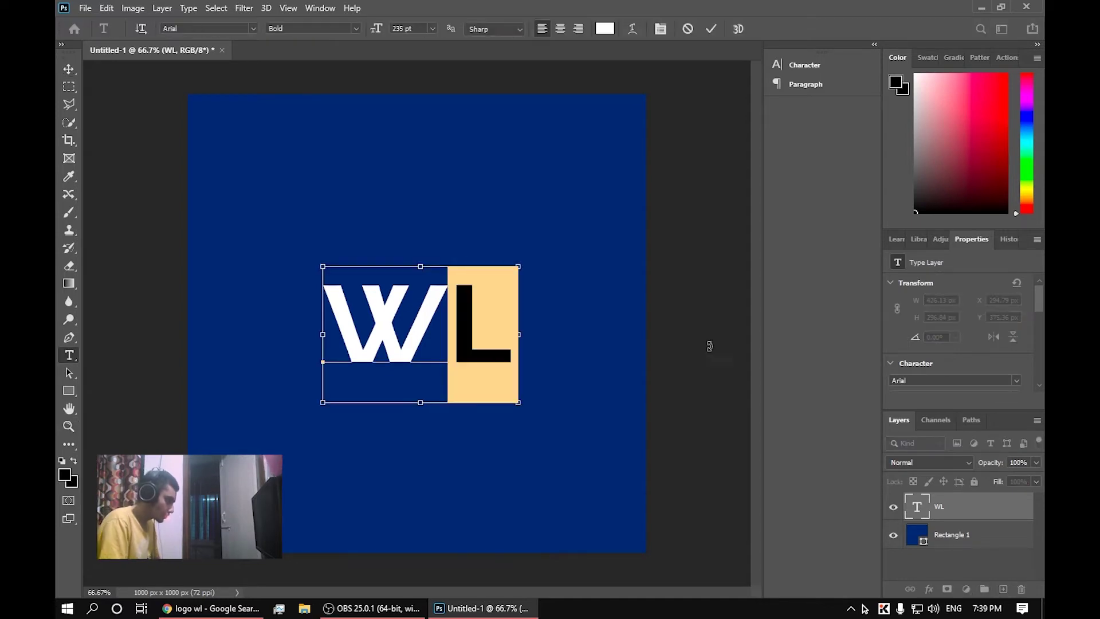
{"action": "key", "text": "ctrl+x"}
{"action": "left_click", "coordinate": [446, 401]}
{"action": "key", "text": "ctrl+v"}
{"action": "key", "text": "ctrl+Return"}
Step: Arrange the two letters diagonally, with the L below and to the right of the W
{"action": "key", "text": "v"}
{"action": "left_click_drag", "start_coordinate": [435, 338], "coordinate": [460, 354]}
{"action": "left_click_drag", "start_coordinate": [401, 278], "coordinate": [410, 292]}
Step: Examine the W up close and select the L layer with the Rectangular Marquee tool active
{"action": "key", "text": "z"}
{"action": "left_click", "coordinate": [372, 280]}
{"action": "left_click", "coordinate": [372, 281]}
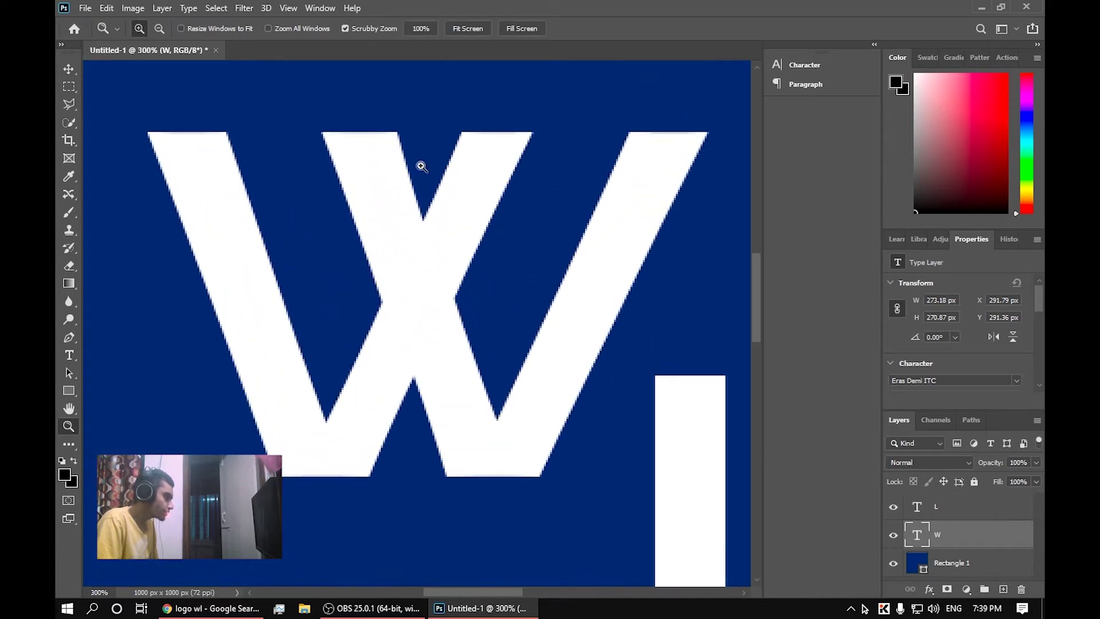
{"action": "left_click", "coordinate": [71, 87]}
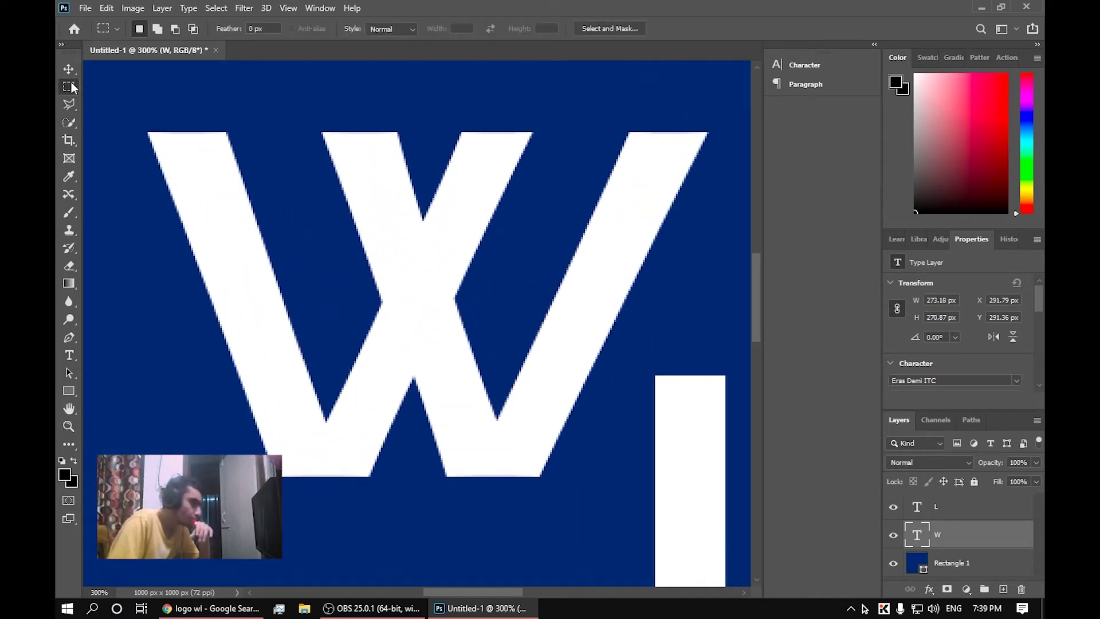
{"action": "left_click", "coordinate": [962, 502]}
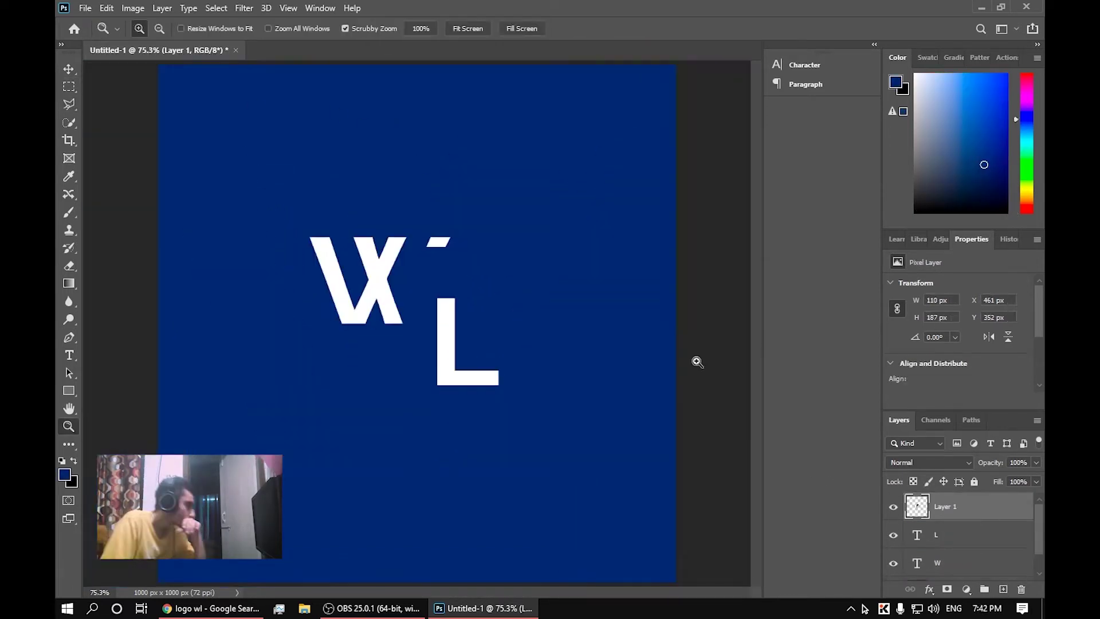
Step: Outline the lower end of the W's left stroke with a polygonal lasso selection along its inner edge
{"action": "left_click", "coordinate": [437, 239]}
{"action": "left_click", "coordinate": [433, 238]}
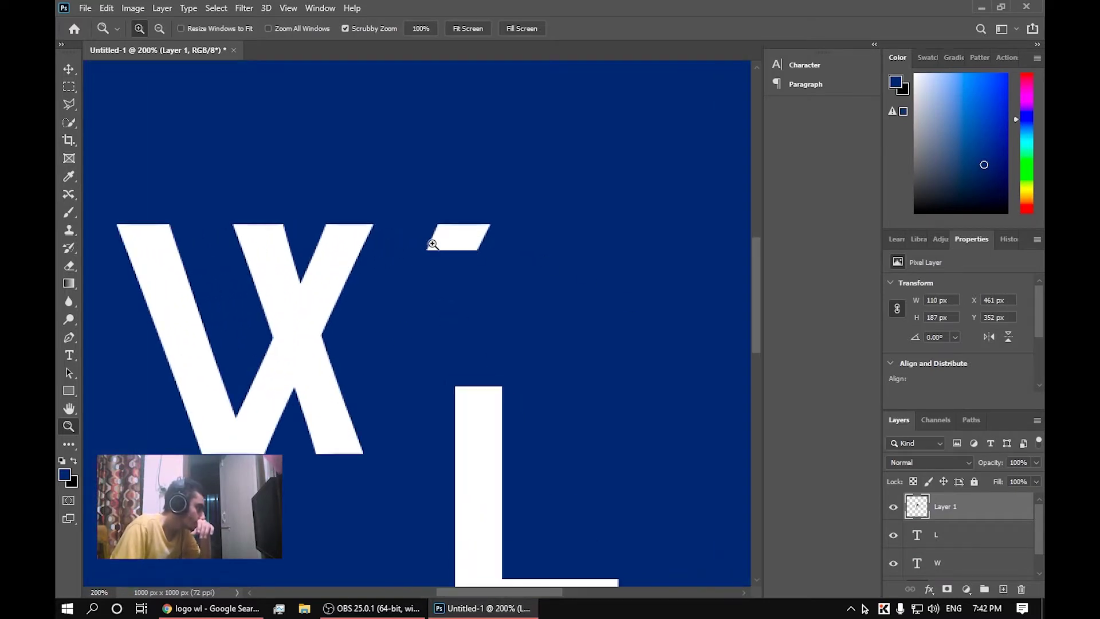
{"action": "left_click", "coordinate": [432, 239], "text": "alt"}
{"action": "left_click", "coordinate": [361, 313]}
{"action": "left_click", "coordinate": [340, 330]}
{"action": "left_click", "coordinate": [340, 331]}
{"action": "left_click", "coordinate": [372, 319]}
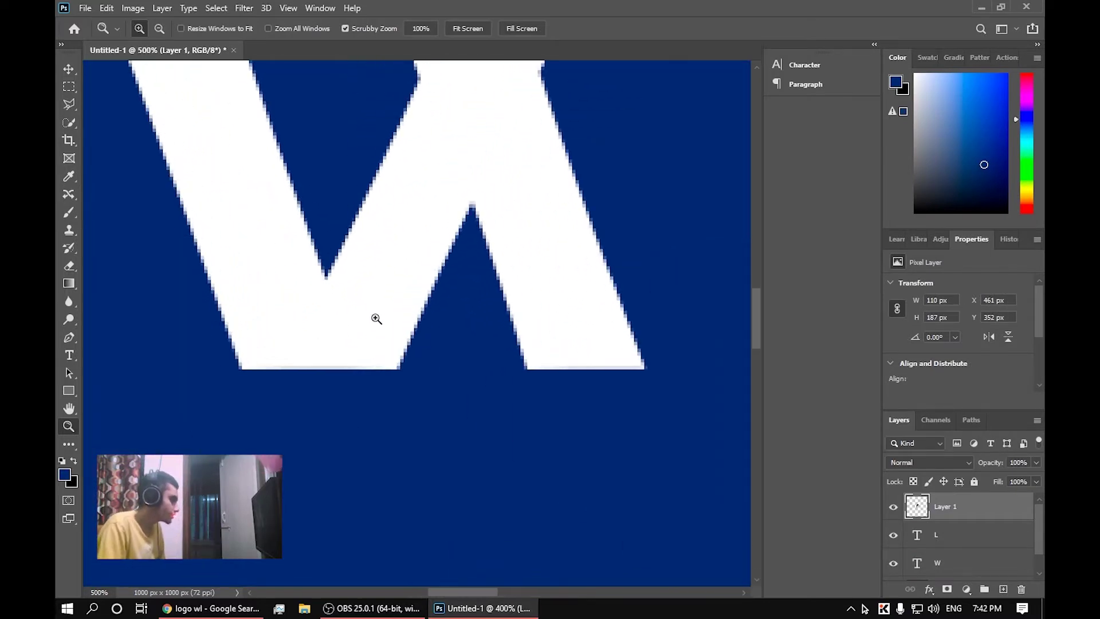
{"action": "scroll", "coordinate": [332, 269], "scroll_direction": "up", "scroll_amount": 3}
{"action": "key", "text": "l"}
{"action": "left_click", "coordinate": [276, 218]}
{"action": "left_click", "coordinate": [375, 491]}
{"action": "left_click", "coordinate": [140, 266]}
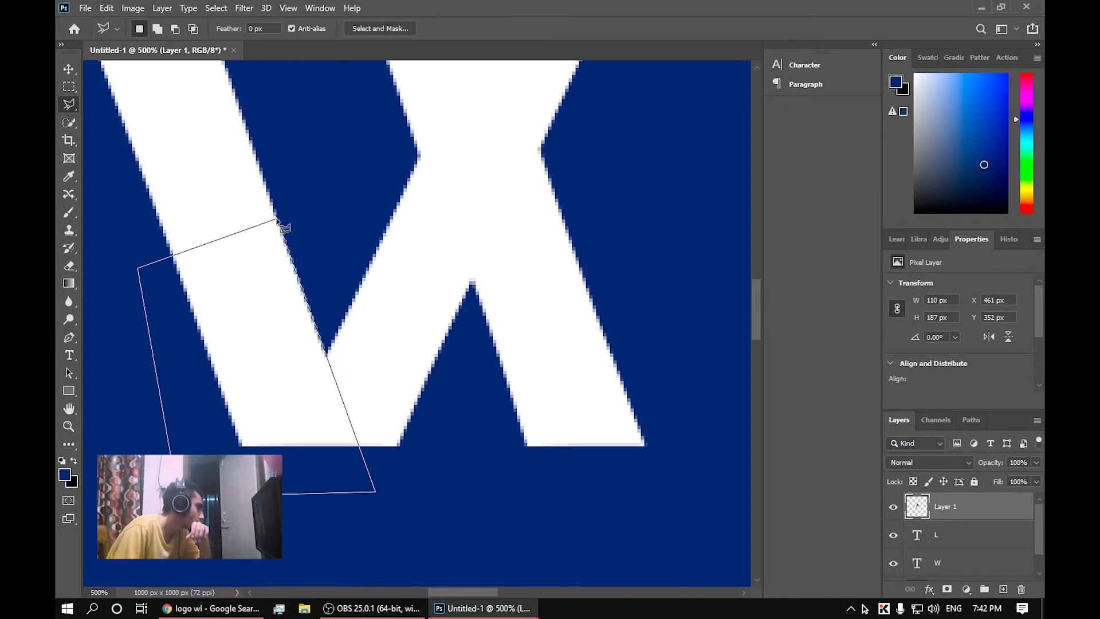
{"action": "left_click", "coordinate": [276, 218]}
Step: Invert the selection, paint background blue over the diagonal joining the W's left stroke, and clear the selection
{"action": "key", "text": "ctrl+shift+i"}
{"action": "key", "text": "b"}
{"action": "left_click_drag", "start_coordinate": [344, 263], "coordinate": [416, 394]}
{"action": "key", "text": "ctrl+d"}
Step: Lasso the leftover piece beside the W's middle stroke, cover it with background blue, and show the whole canvas
{"action": "key", "text": "l"}
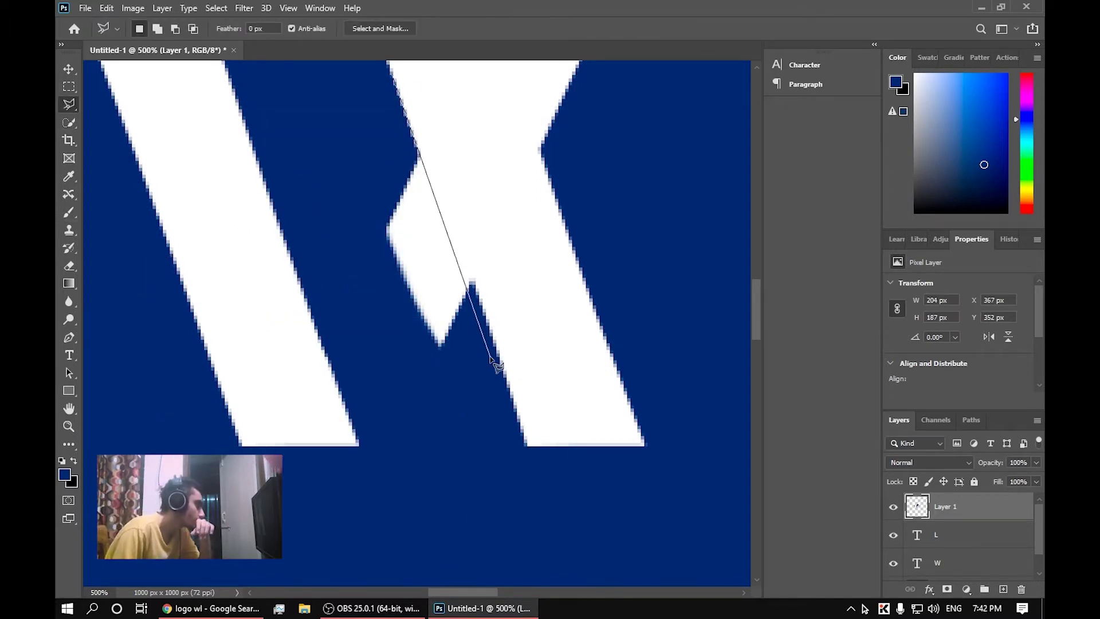
{"action": "scroll", "coordinate": [452, 265], "scroll_direction": "up", "scroll_amount": 6}
{"action": "left_click", "coordinate": [474, 476]}
{"action": "left_click", "coordinate": [420, 352]}
{"action": "left_click", "coordinate": [351, 368]}
{"action": "left_click", "coordinate": [439, 543]}
{"action": "left_click", "coordinate": [474, 457]}
{"action": "key", "text": "z"}
{"action": "right_click", "coordinate": [470, 177]}
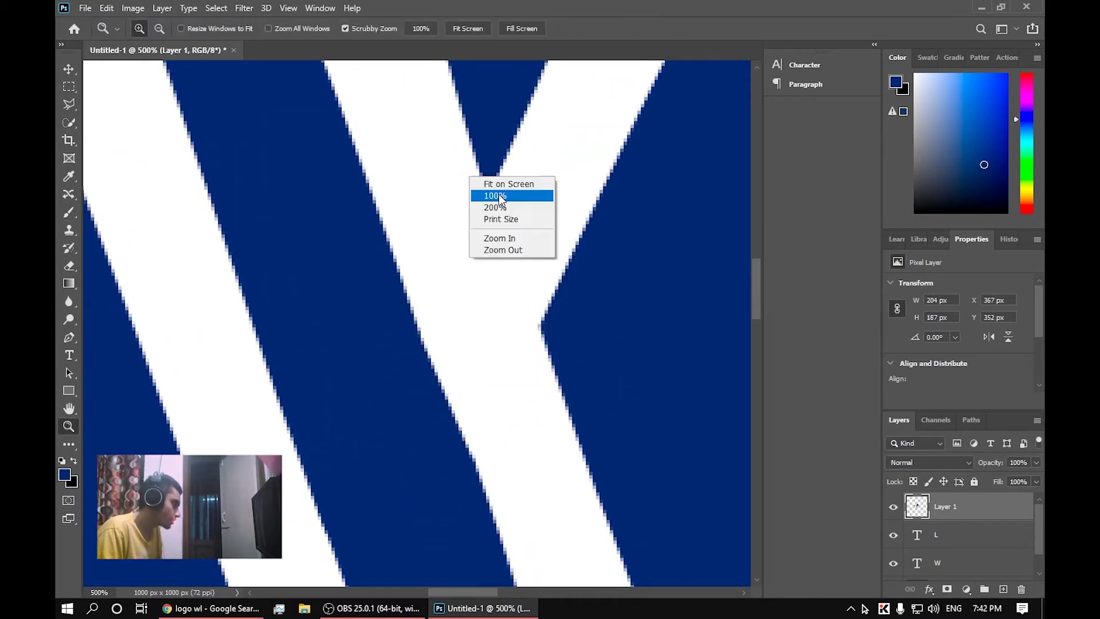
{"action": "left_click", "coordinate": [504, 184]}
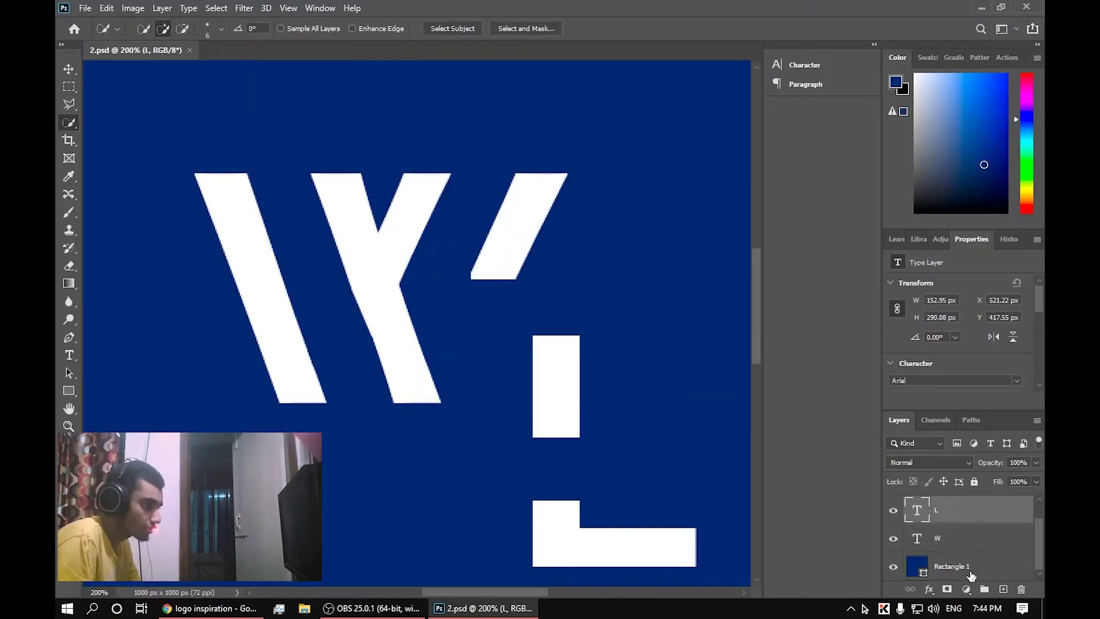
Step: Try a dark grey colour for the Rectangle 1 background
{"action": "left_click", "coordinate": [1015, 82]}
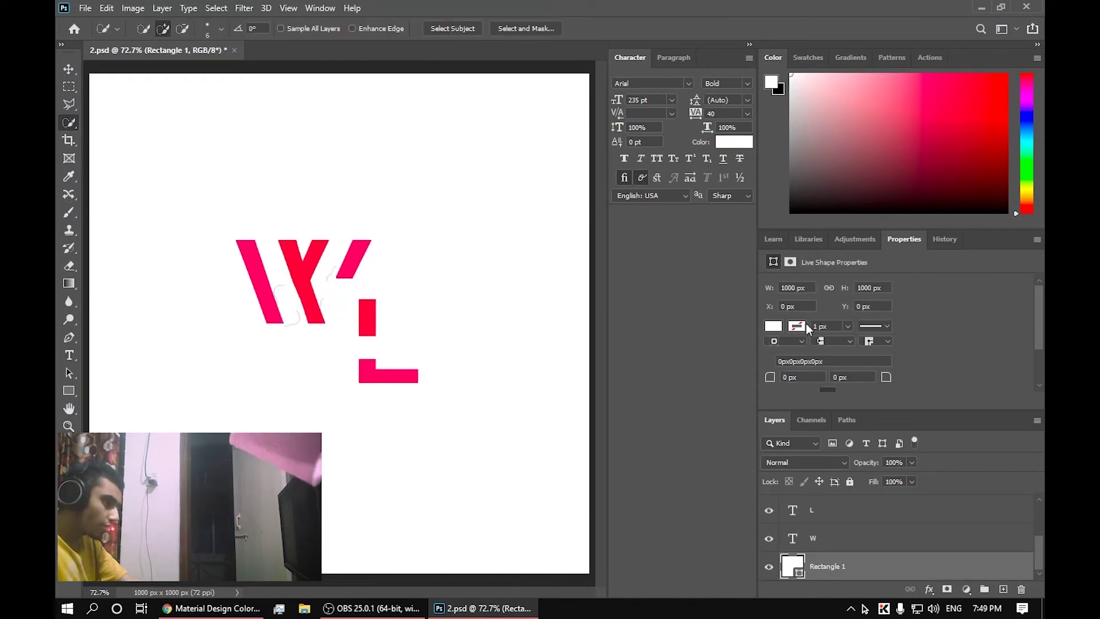
{"action": "left_click", "coordinate": [797, 326]}
{"action": "left_click", "coordinate": [946, 352]}
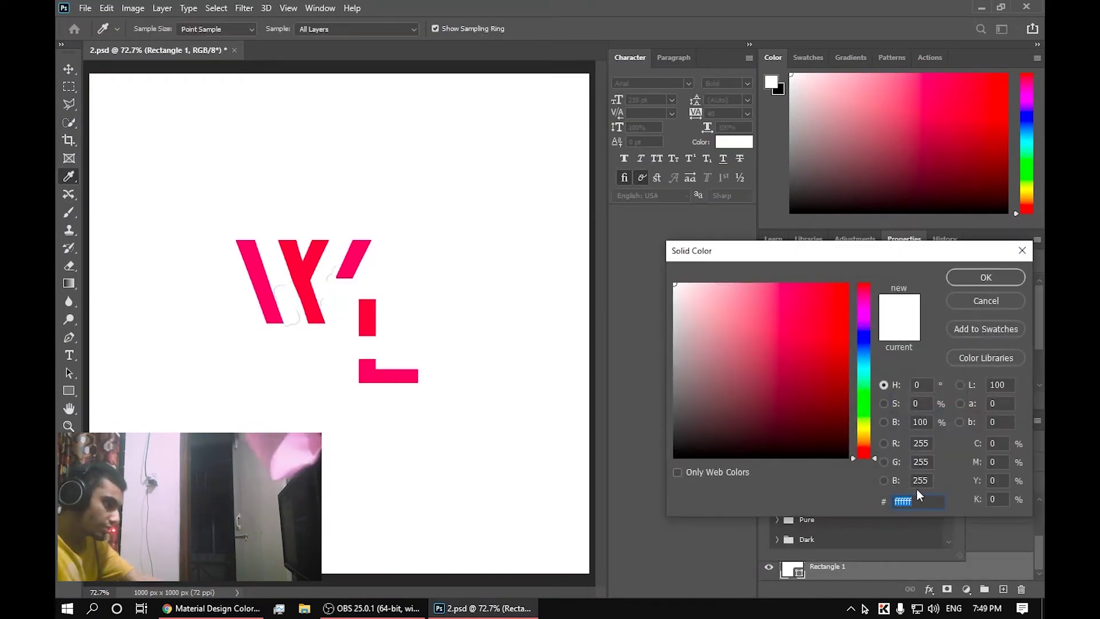
{"action": "type", "text": "22222"}
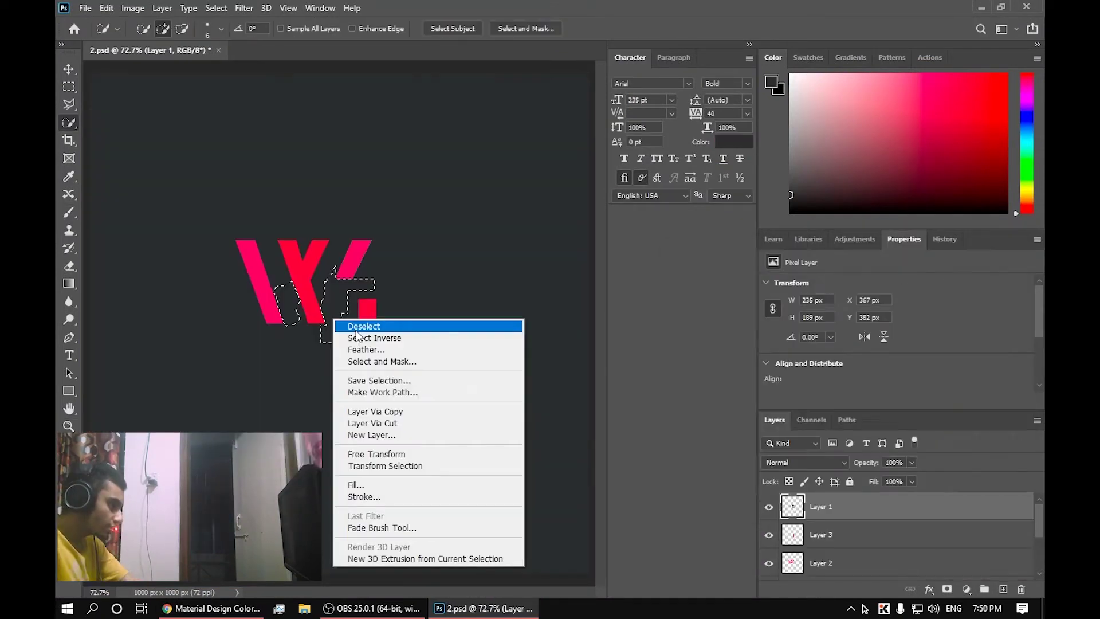
{"action": "key", "text": "Escape"}
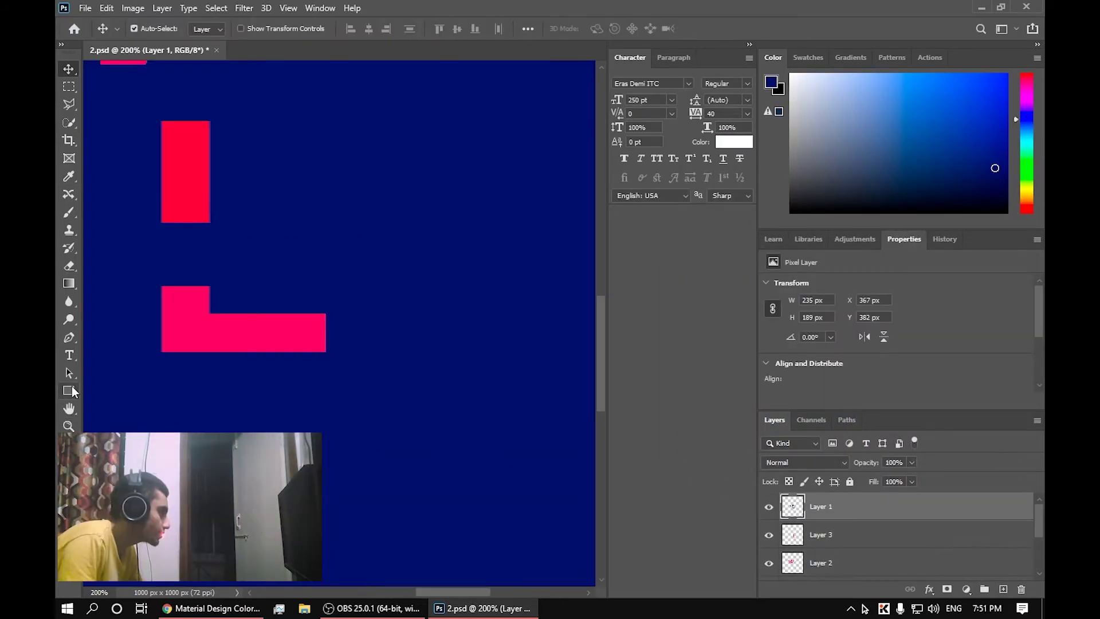
Step: Draw a navy rectangle about 23 by 74 px over the L's foot and rotate it about 41.7° to cut a diagonal gap
{"action": "left_click", "coordinate": [71, 391]}
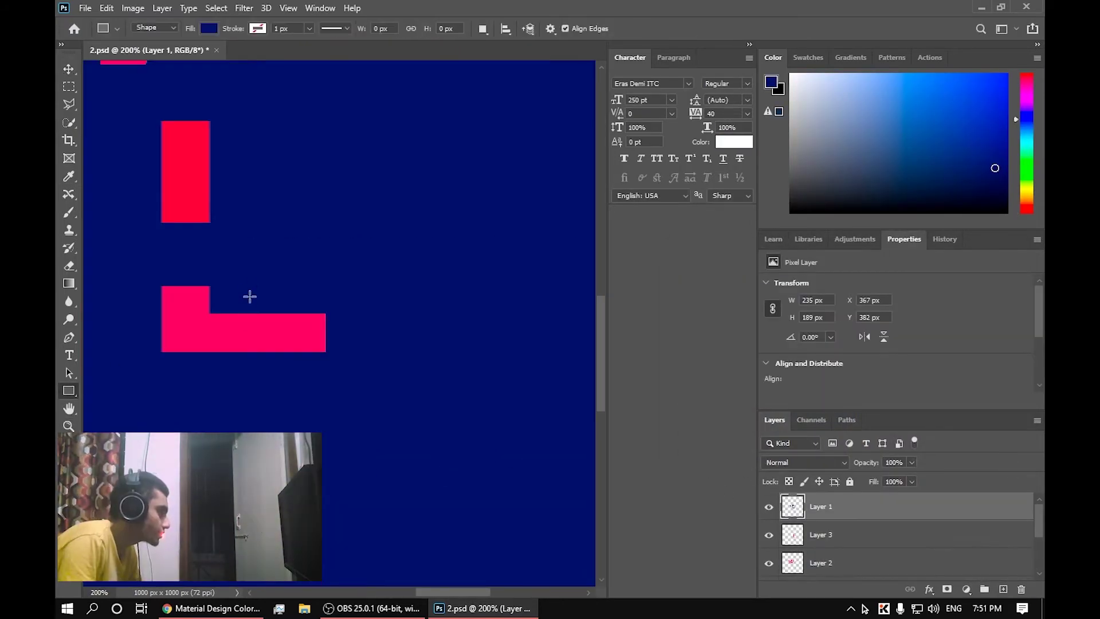
{"action": "left_click_drag", "start_coordinate": [267, 367], "coordinate": [290, 393]}
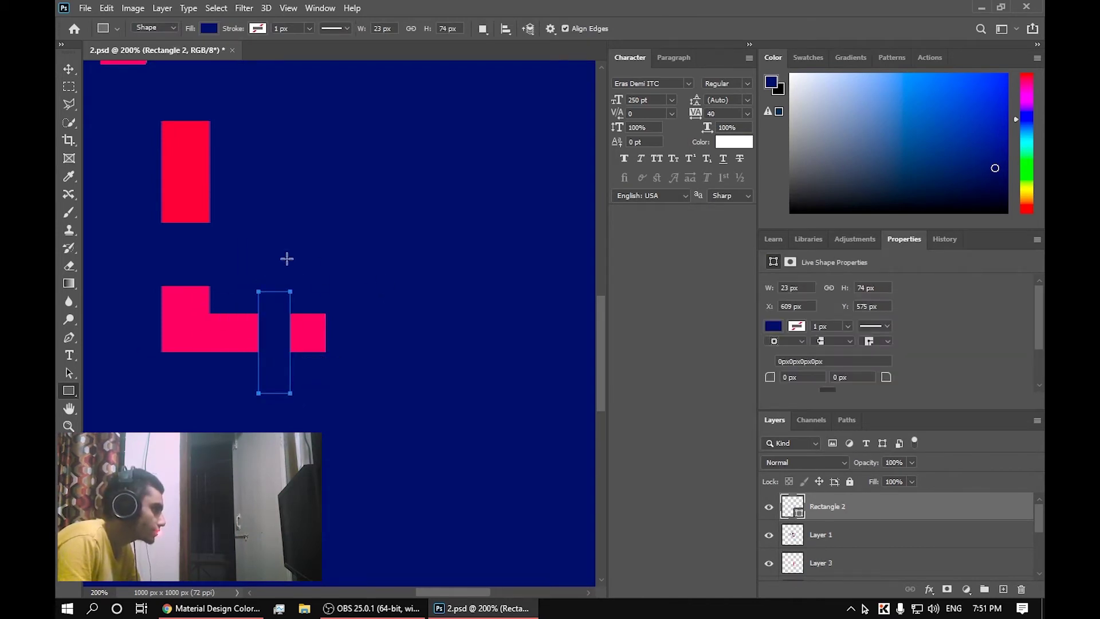
{"action": "key", "text": "ctrl+t"}
{"action": "left_click_drag", "start_coordinate": [314, 249], "coordinate": [393, 265]}
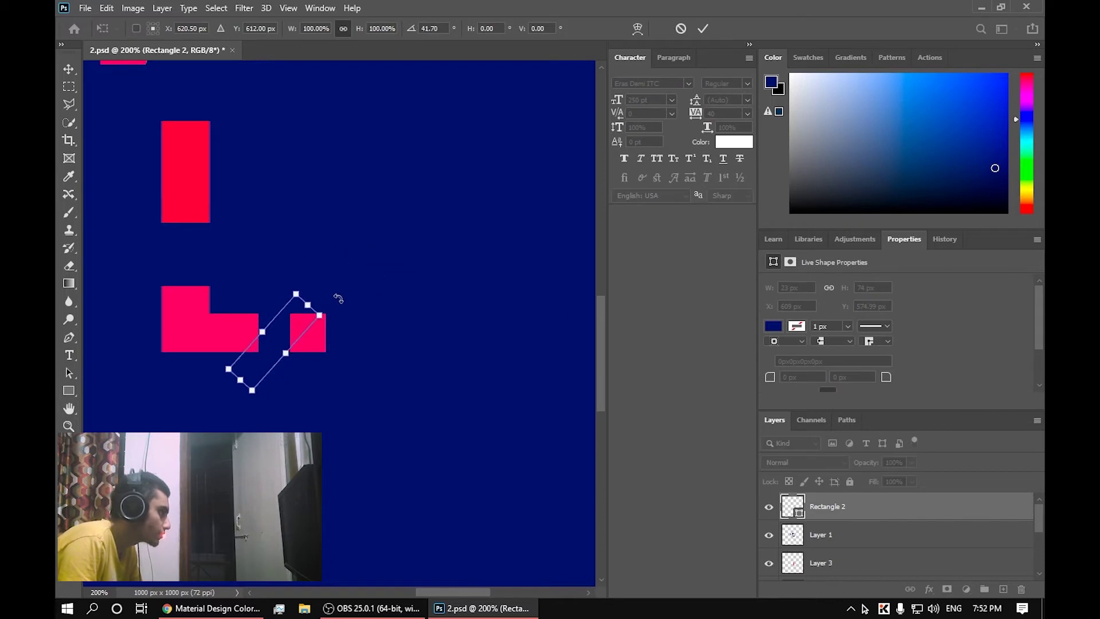
{"action": "left_click_drag", "start_coordinate": [268, 350], "coordinate": [249, 343]}
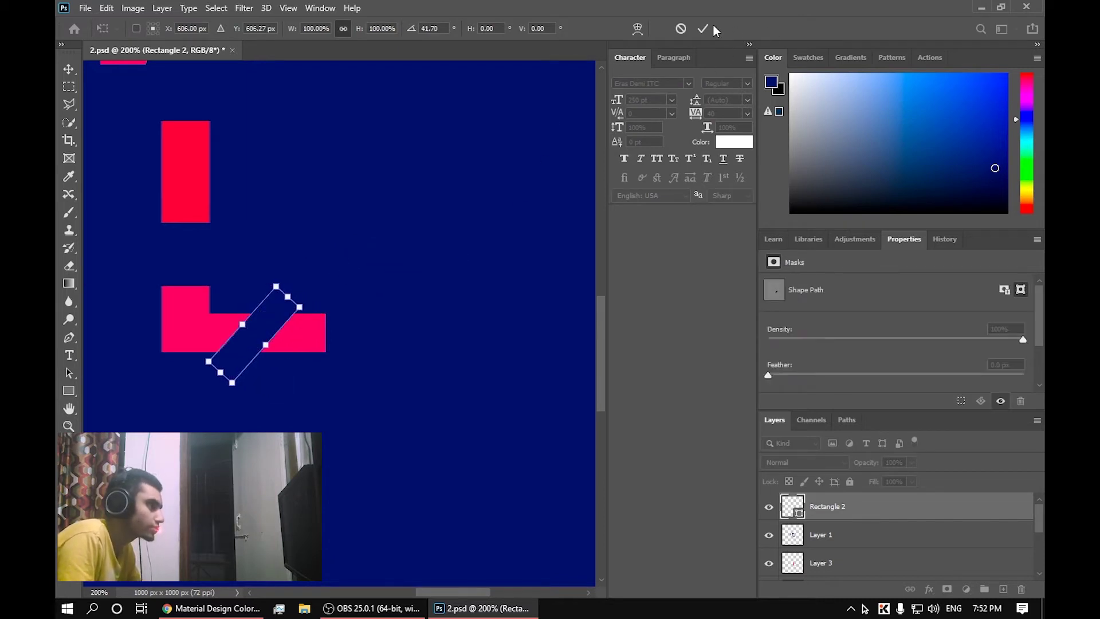
{"action": "key", "text": "z"}
{"action": "right_click", "coordinate": [384, 236]}
{"action": "left_click", "coordinate": [415, 239]}
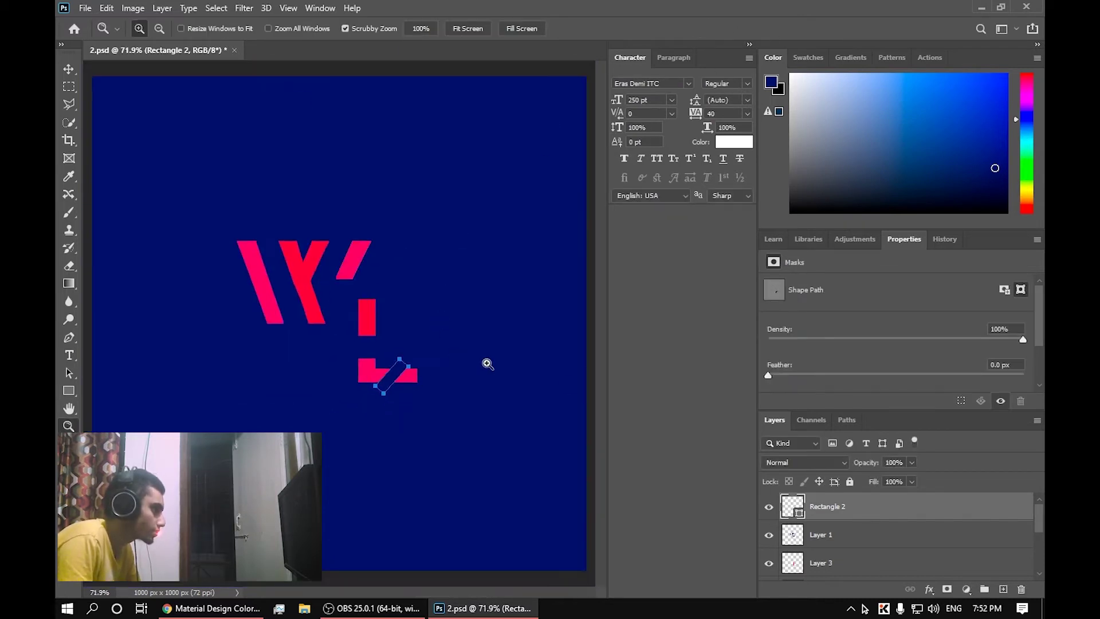
{"action": "left_click", "coordinate": [877, 543]}
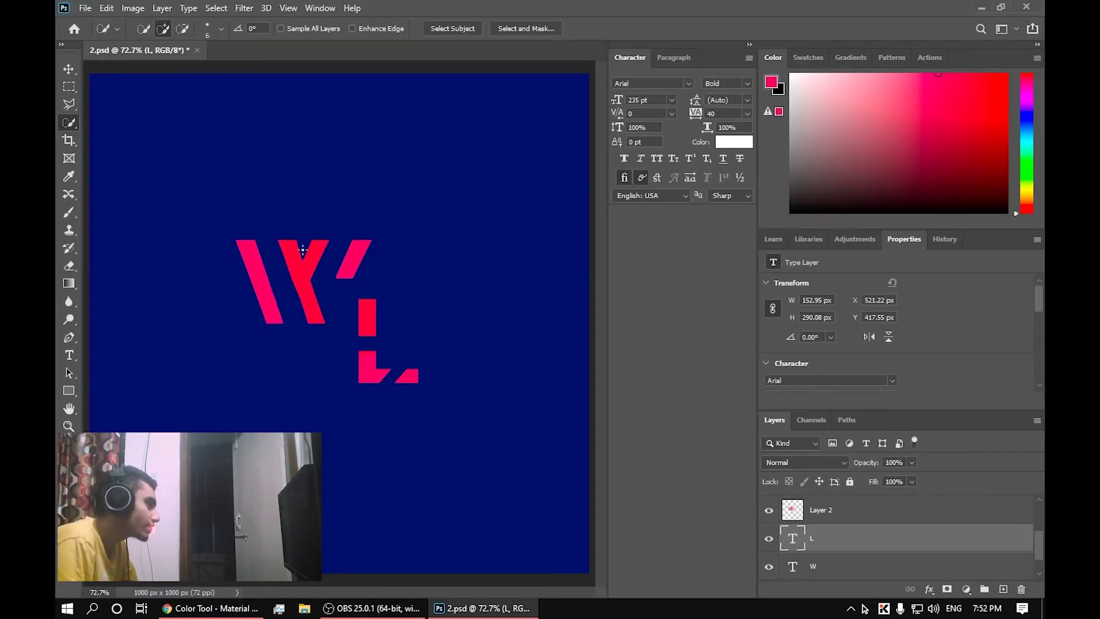
Step: Browse the Material Design colour pages in Chrome, and load Layer 2's pixels as a selection in Photoshop
{"action": "key", "text": "alt+Tab"}
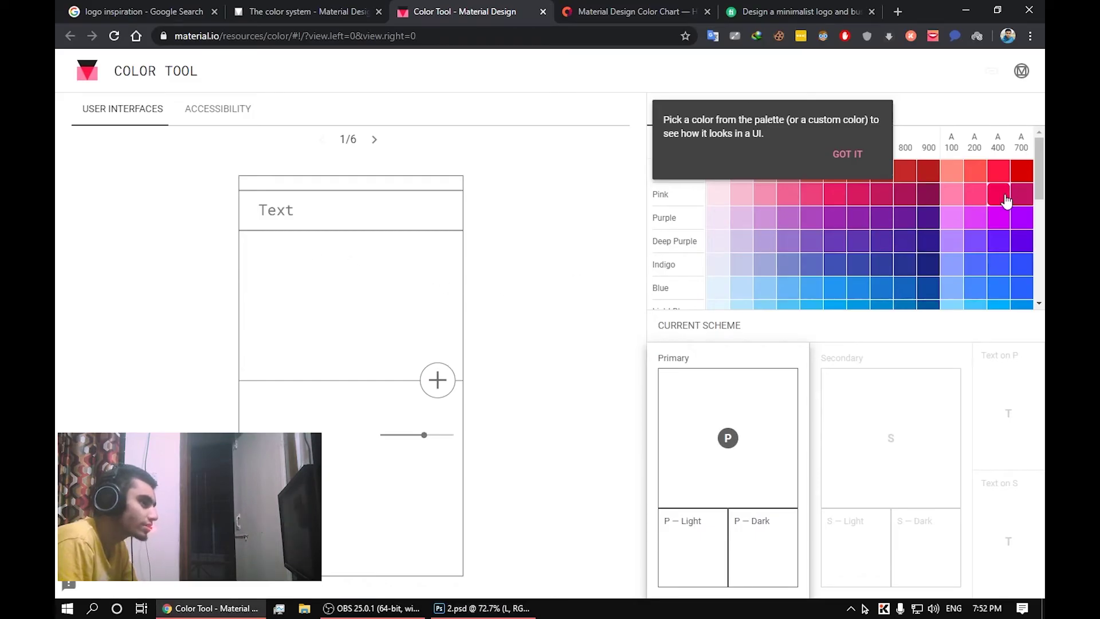
{"action": "left_click", "coordinate": [294, 10]}
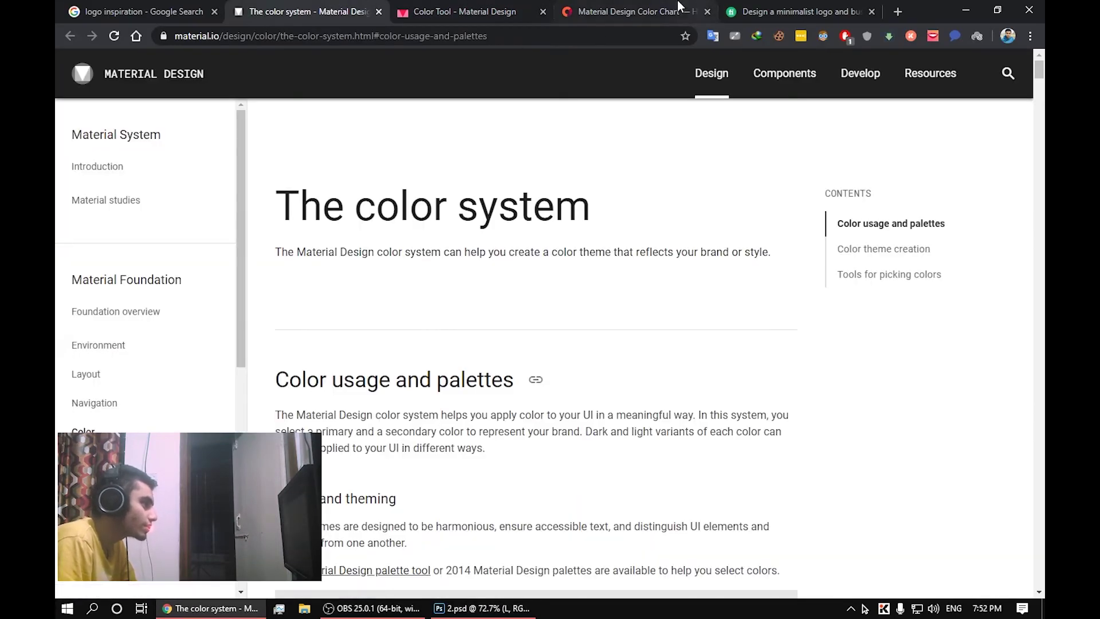
{"action": "left_click", "coordinate": [659, 12]}
{"action": "scroll", "coordinate": [479, 258], "scroll_direction": "down", "scroll_amount": 12}
{"action": "key", "text": "alt+Tab"}
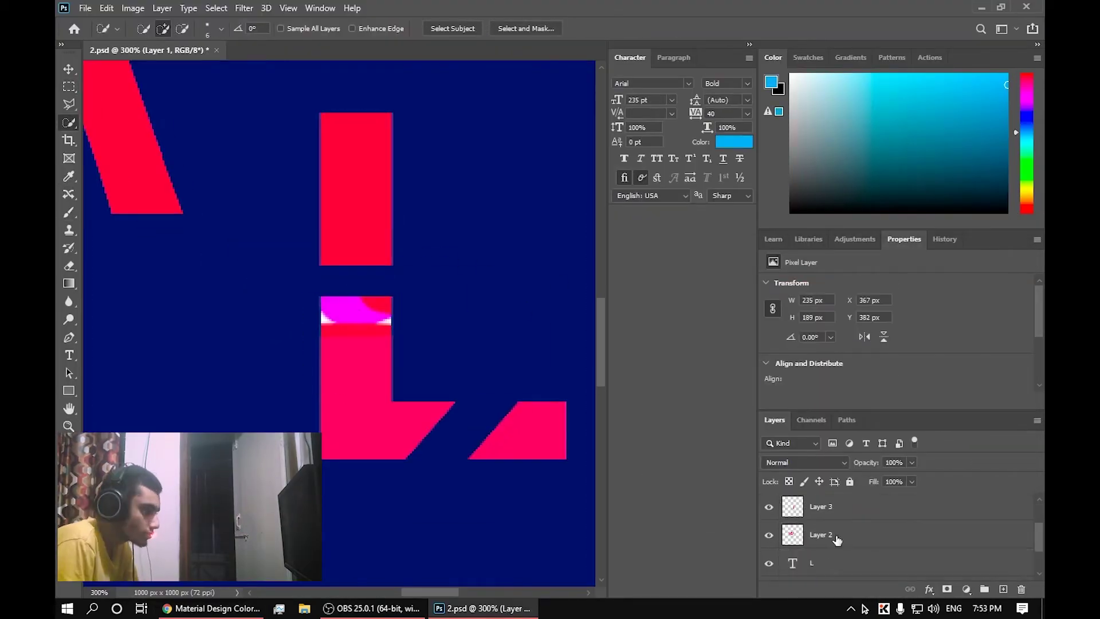
{"action": "left_click", "coordinate": [792, 534], "text": "ctrl"}
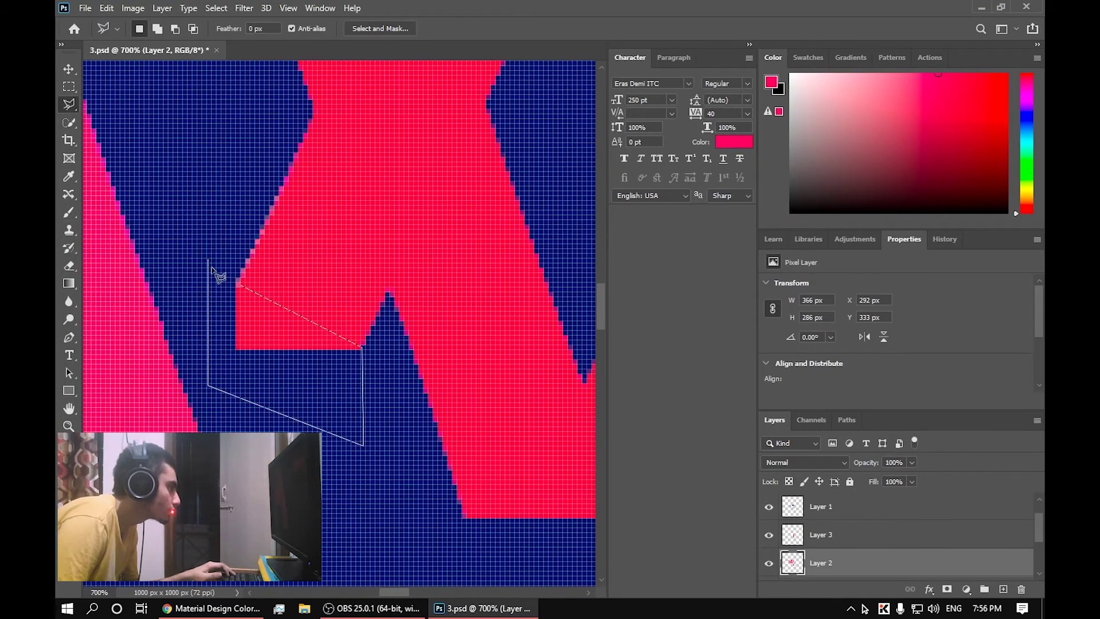
Step: Close the lasso selection around the squared lower corner of the W's diagonal stub and try deleting it on Layer 2
{"action": "double_click", "coordinate": [241, 286]}
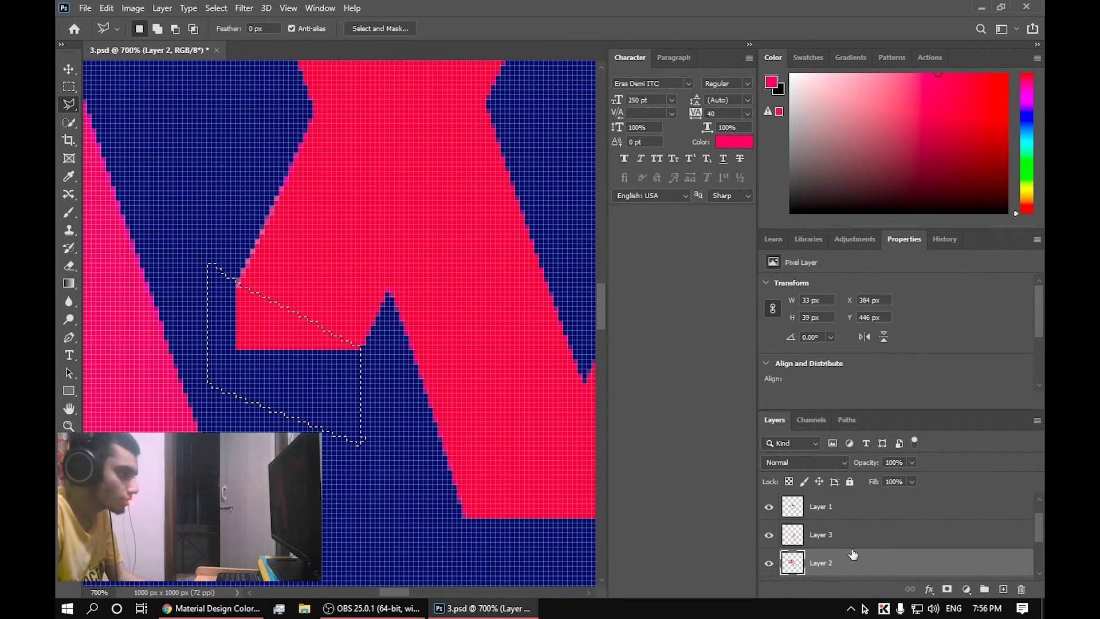
{"action": "key", "text": "Delete"}
{"action": "key", "text": "ctrl+z"}
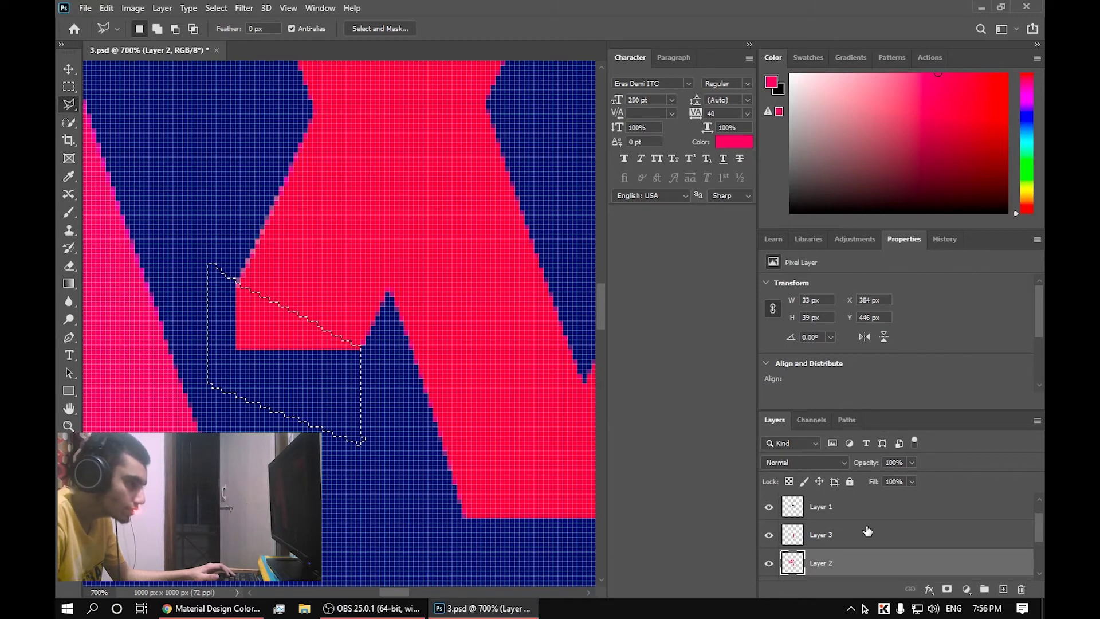
Step: Paint the selected corner of the W with the sampled navy background colour on Layer 1, and clear the selection
{"action": "left_click", "coordinate": [868, 507]}
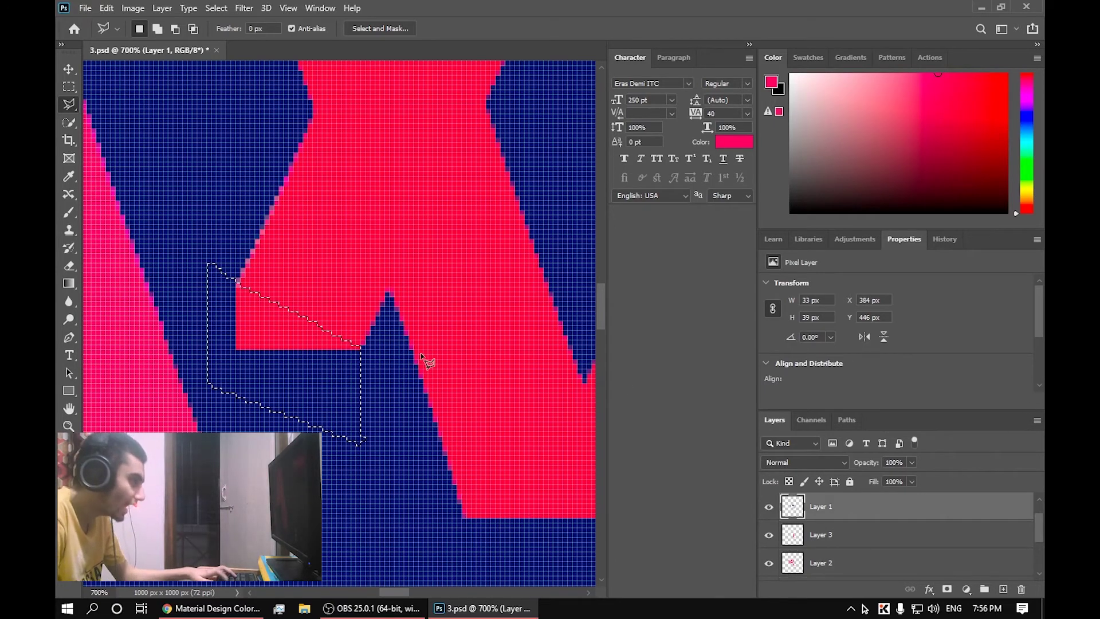
{"action": "key", "text": "b"}
{"action": "left_click", "coordinate": [360, 435], "text": "alt"}
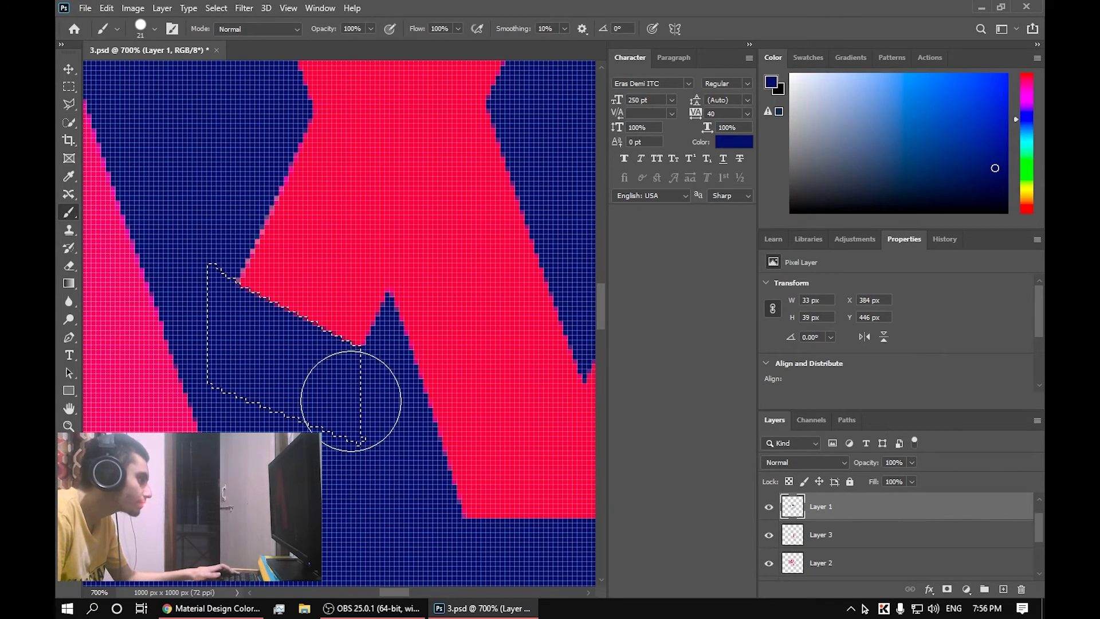
{"action": "key", "text": "l"}
{"action": "right_click", "coordinate": [307, 343]}
{"action": "left_click", "coordinate": [338, 355]}
{"action": "key", "text": "z"}
{"action": "key", "text": "ctrl+0"}
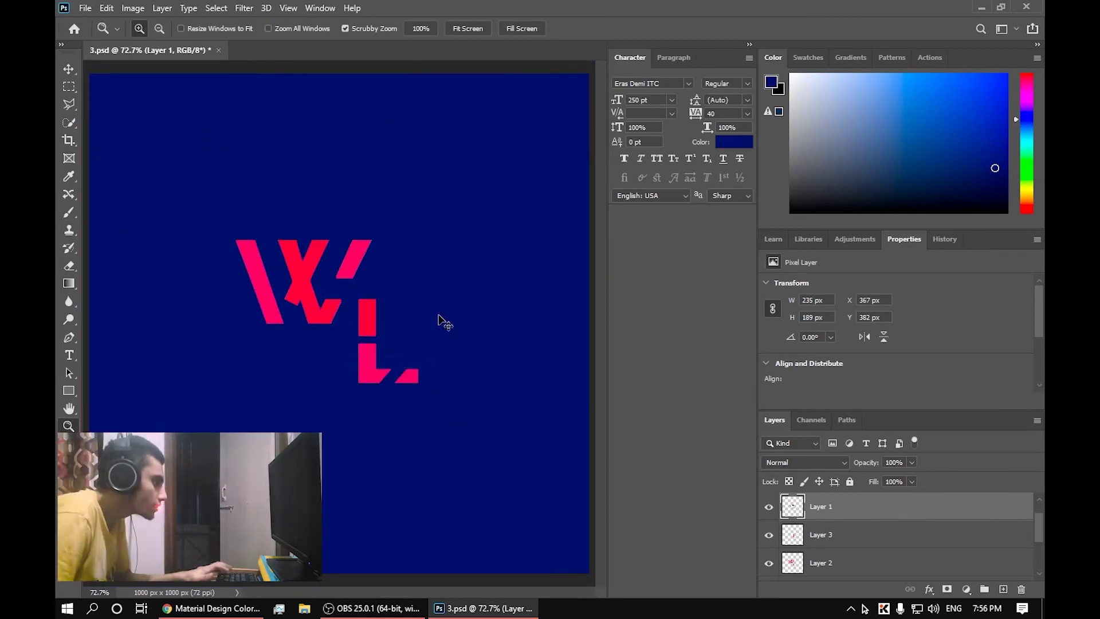
Step: Save the logo variation as a new Photoshop file named 4
{"action": "key", "text": "ctrl+shift+s"}
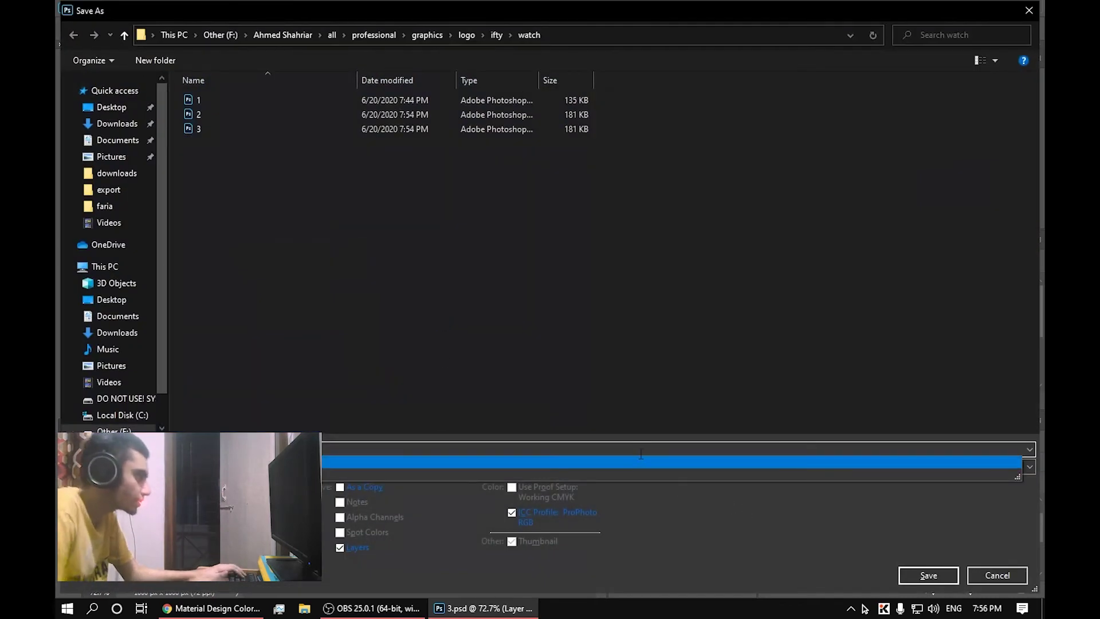
{"action": "type", "text": "4"}
{"action": "key", "text": "Return"}
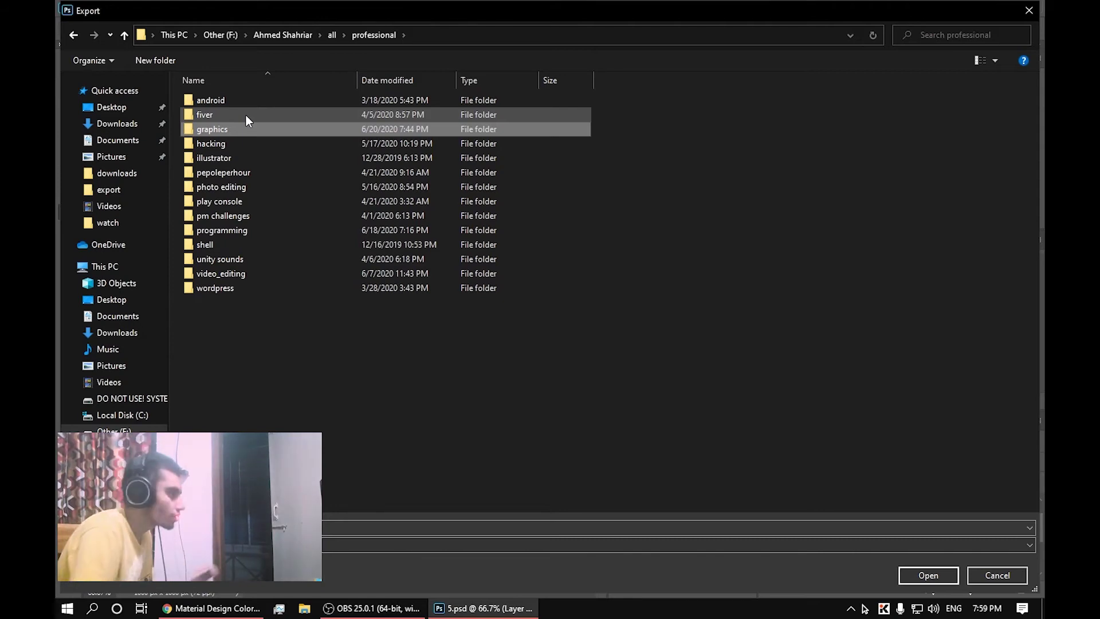
Step: Cancel the JPG export of 5.psd
{"action": "left_click", "coordinate": [1008, 573]}
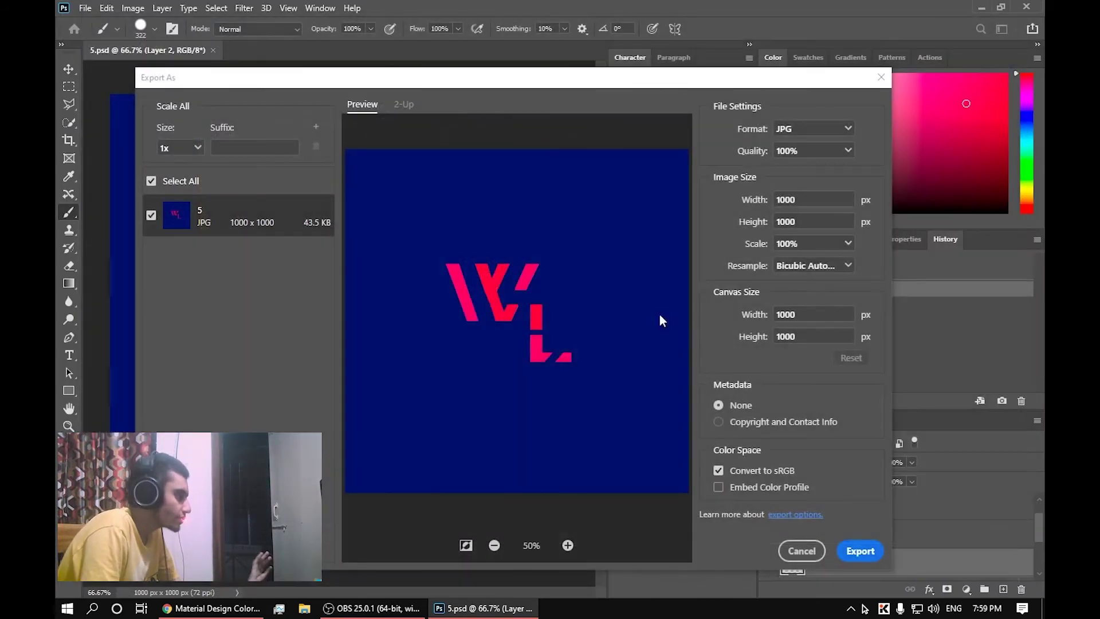
{"action": "left_click", "coordinate": [805, 552]}
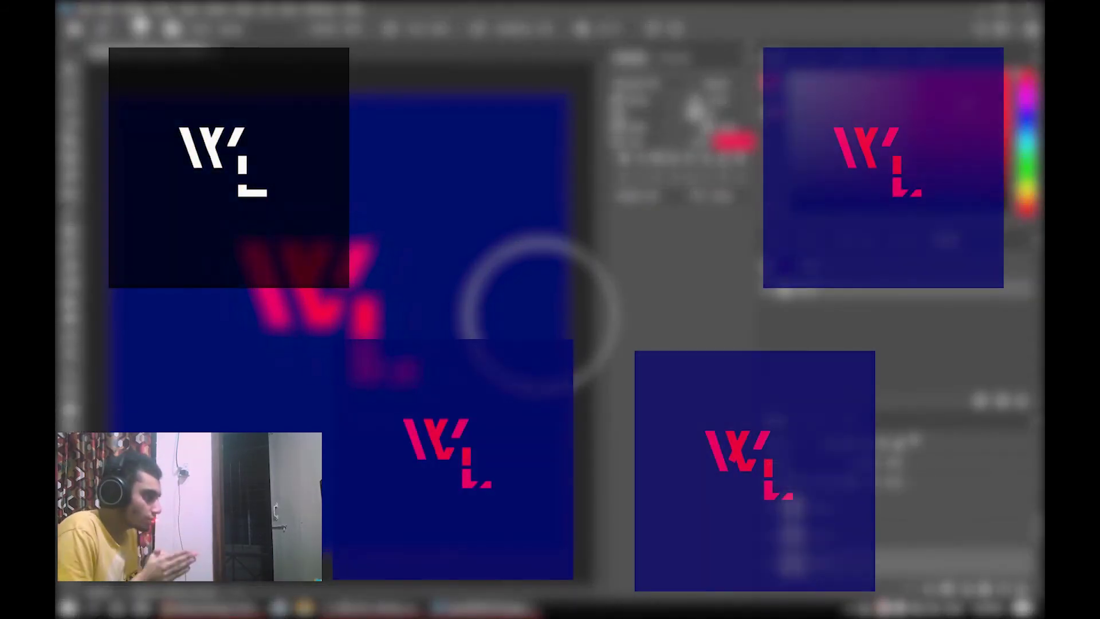